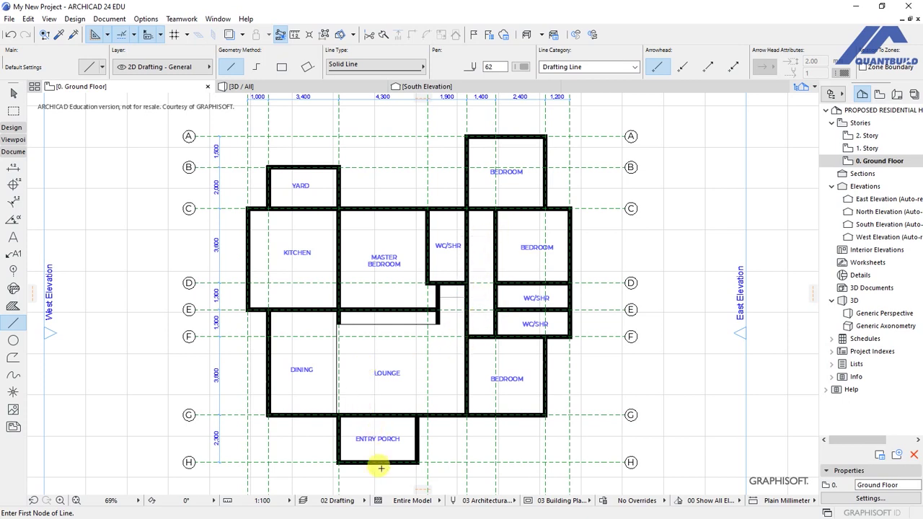
Start the Door tool and choose Arch Top Door Opening 24 from the Empty Door Openings 24 library folder.
scroll(379, 445, down, 3)
scroll(380, 444, up, 8)
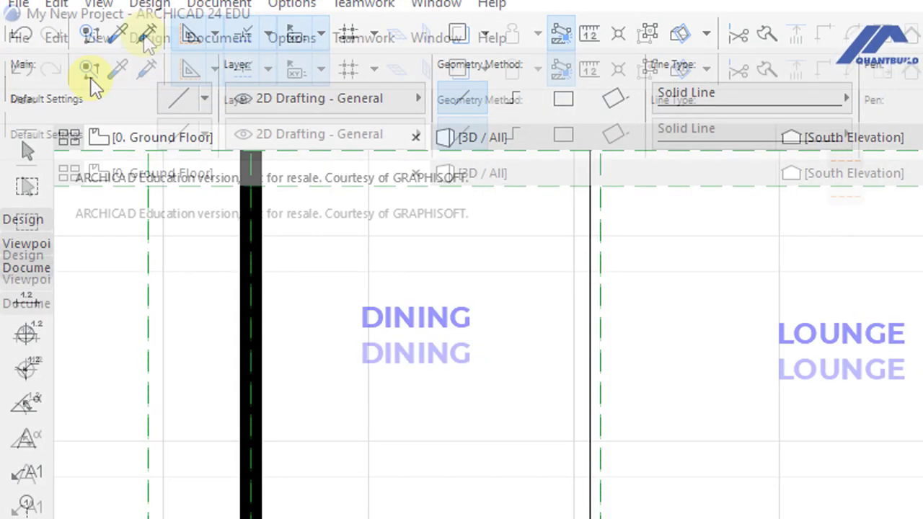
click(75, 19)
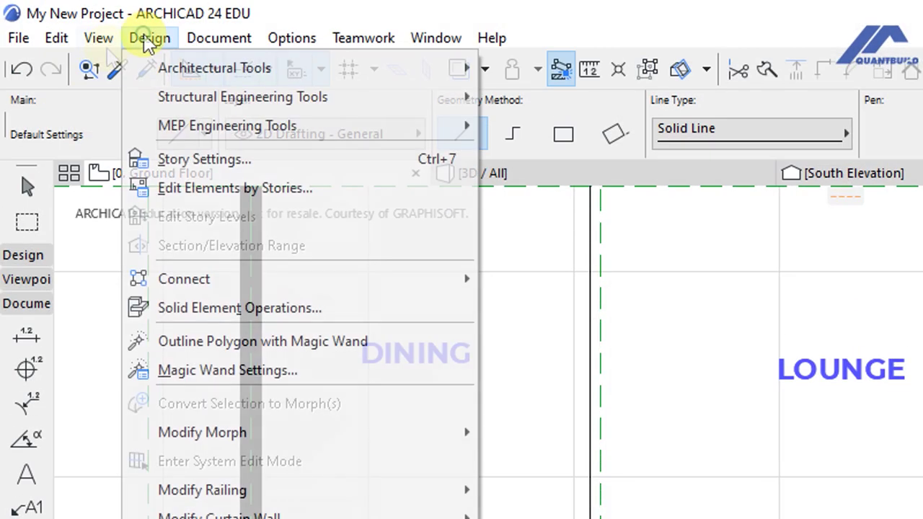
mouse_move(180, 69)
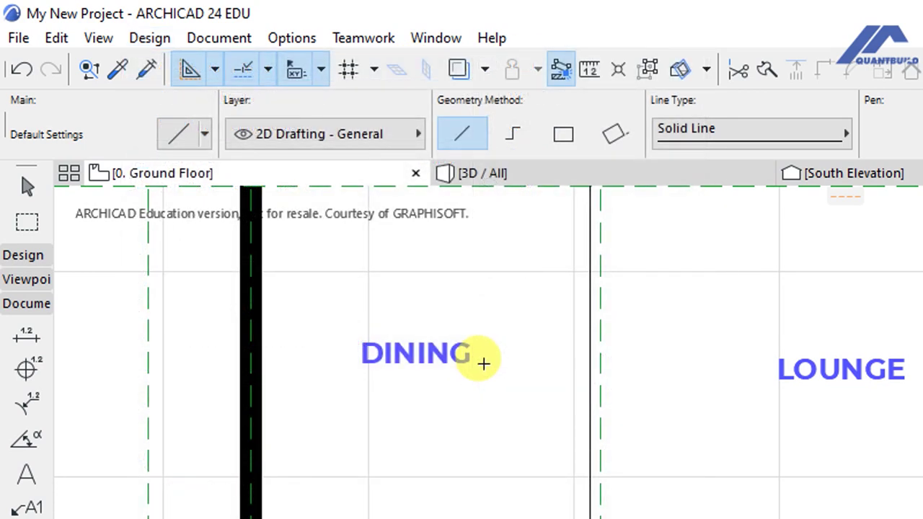
click(479, 360)
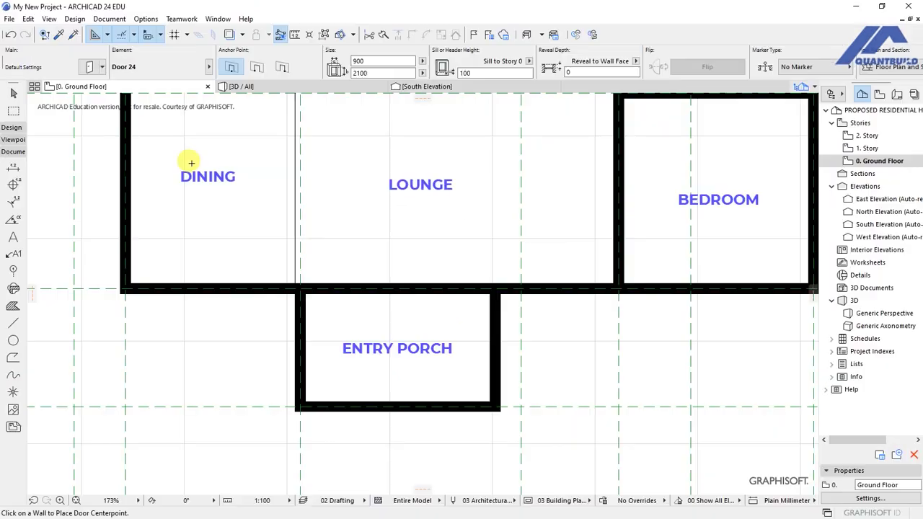
click(90, 68)
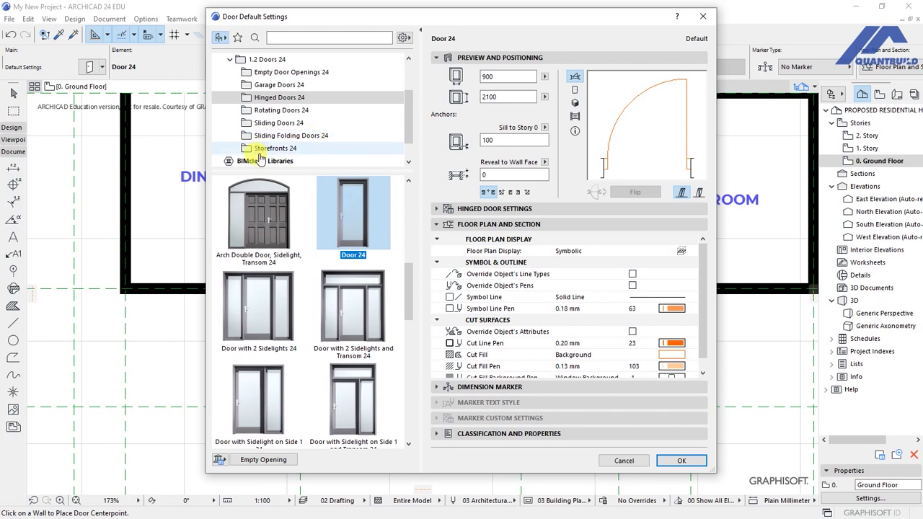
mouse_move(406, 292)
mouse_down()
mouse_move(407, 255)
mouse_move(407, 281)
mouse_up()
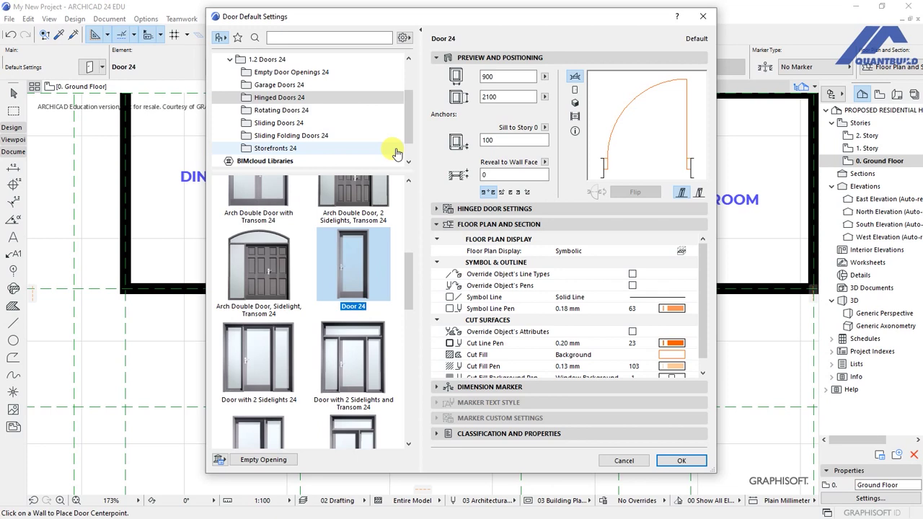
click(268, 73)
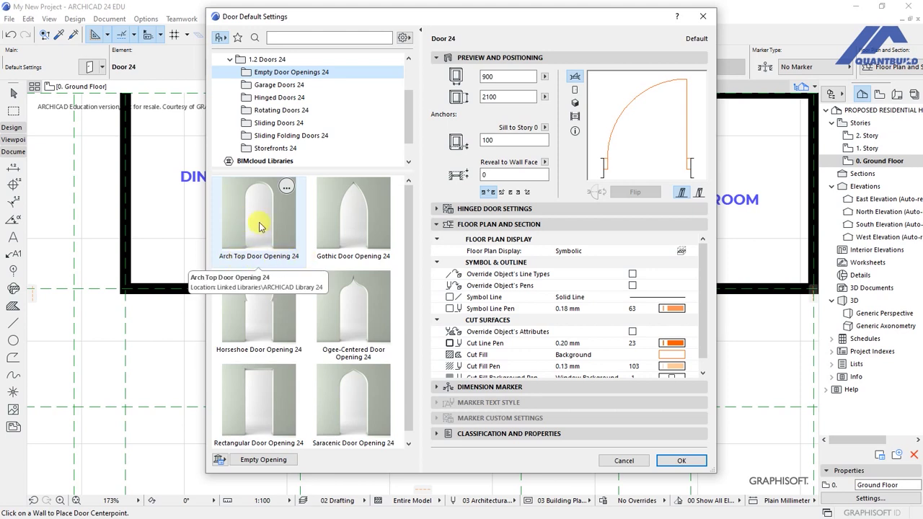
click(261, 220)
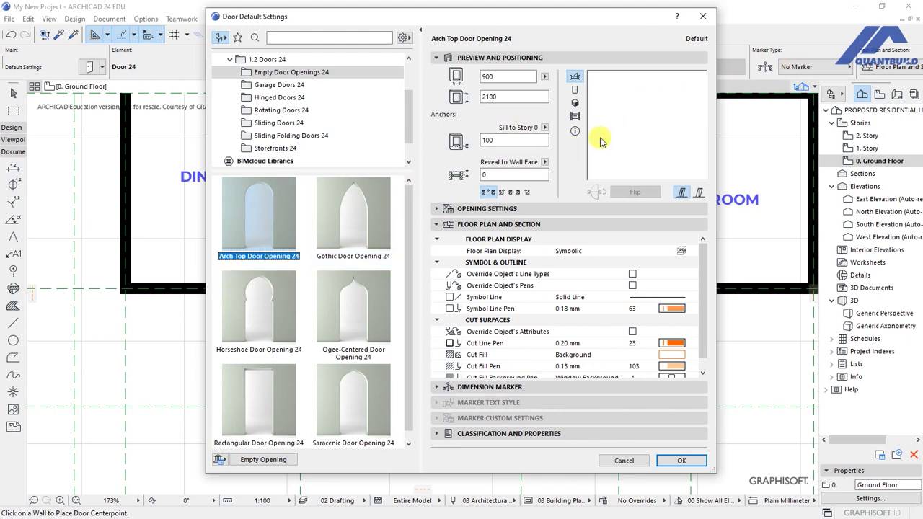
Check the arch opening's 3D, image and 2D previews and accept it as the default door.
click(575, 103)
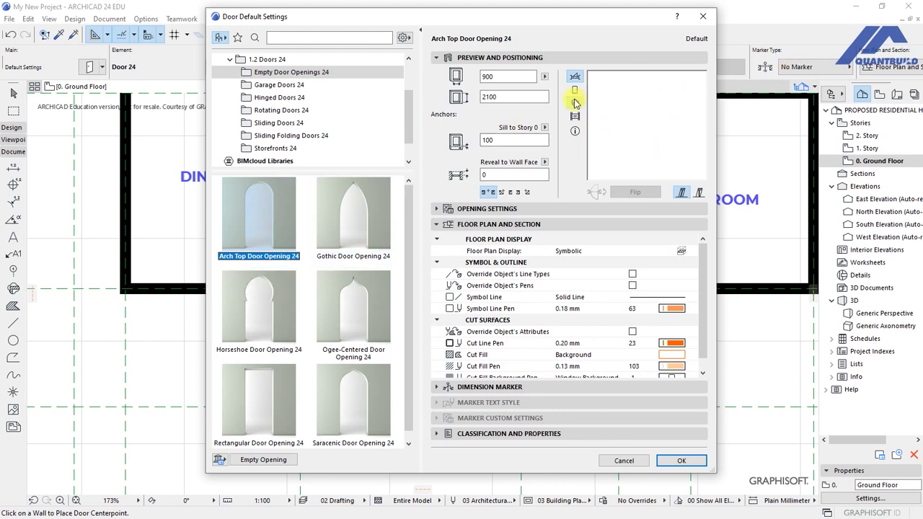
click(574, 104)
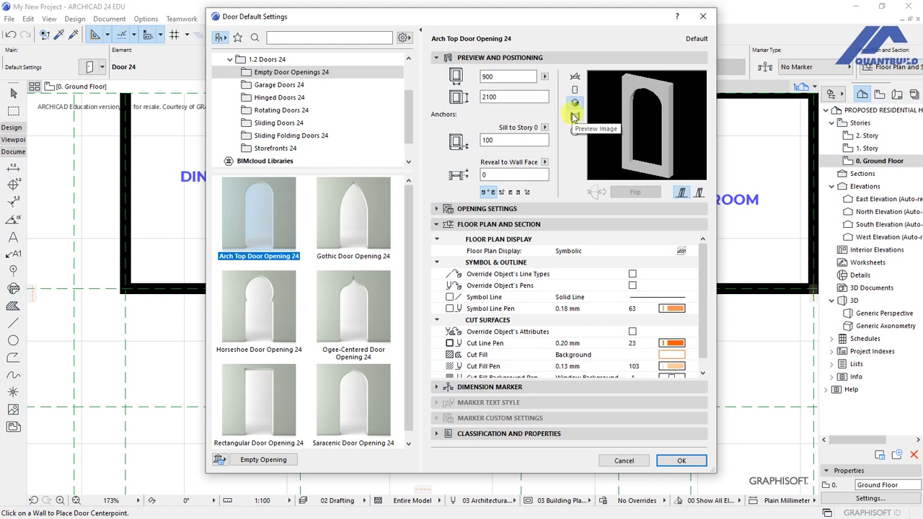
click(575, 117)
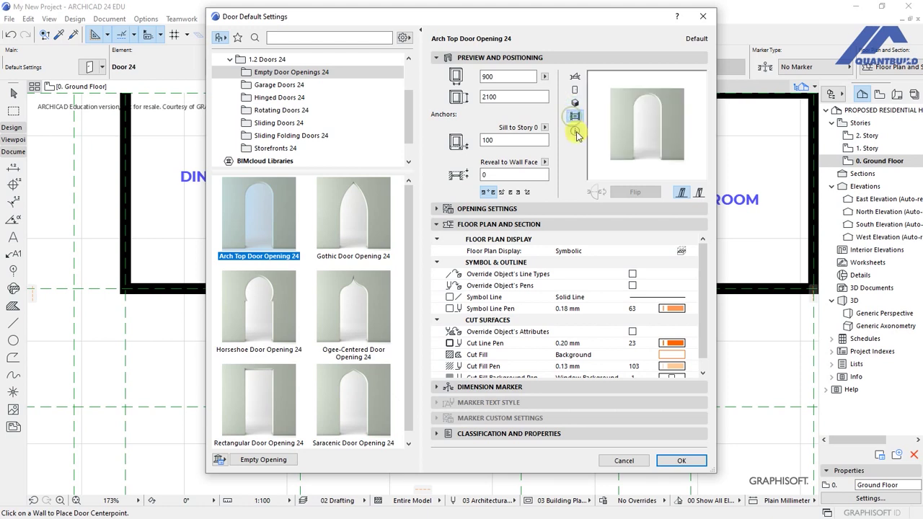
click(574, 88)
click(575, 79)
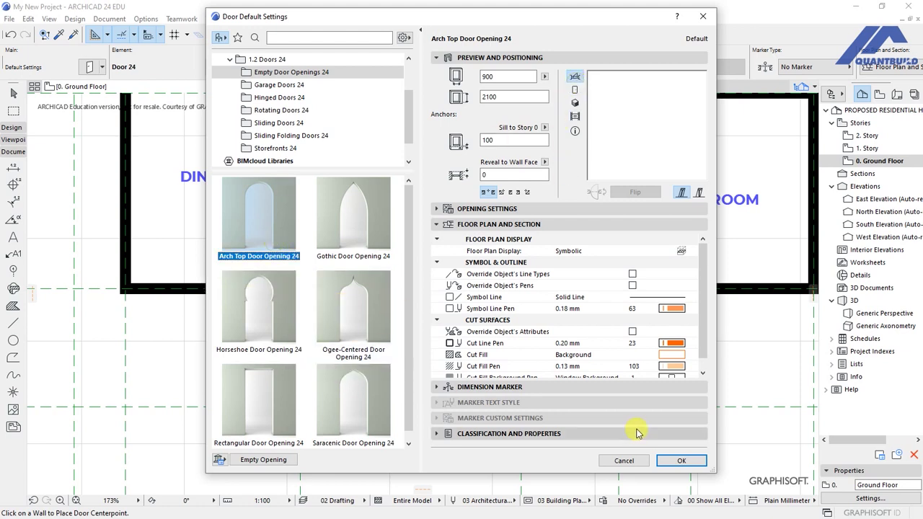
click(682, 462)
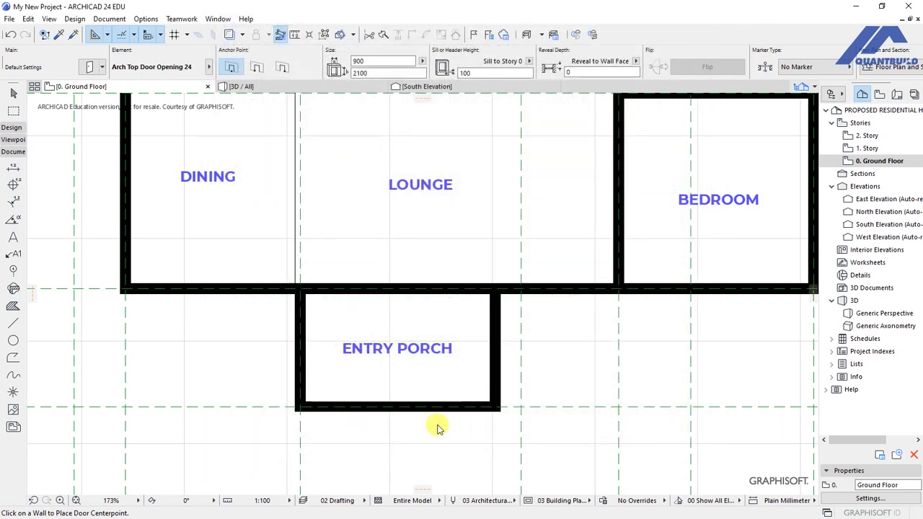
Place an arch-top door opening near the middle of each of the entry porch's front, east and west walls.
click(399, 409)
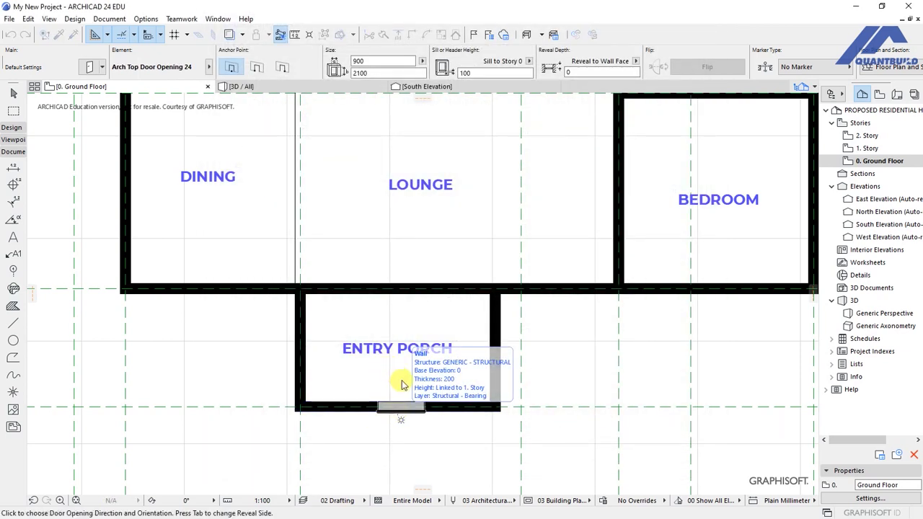
click(401, 378)
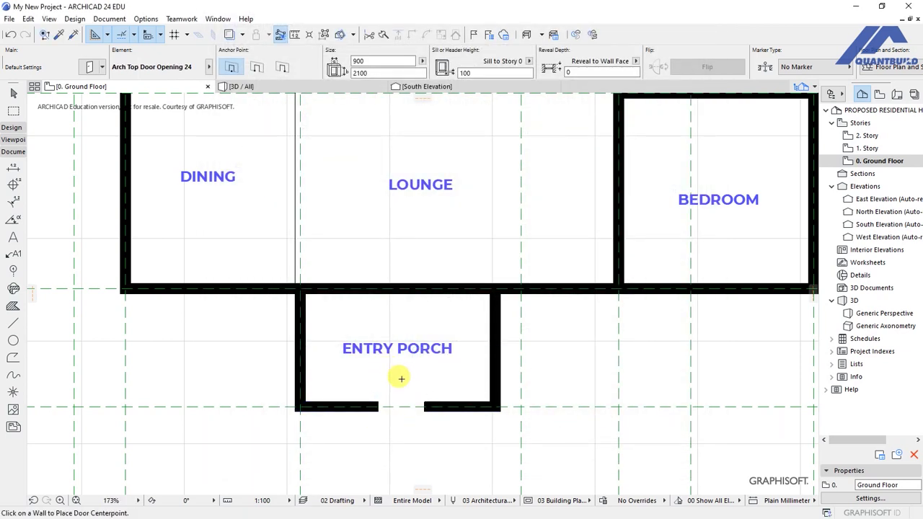
click(505, 344)
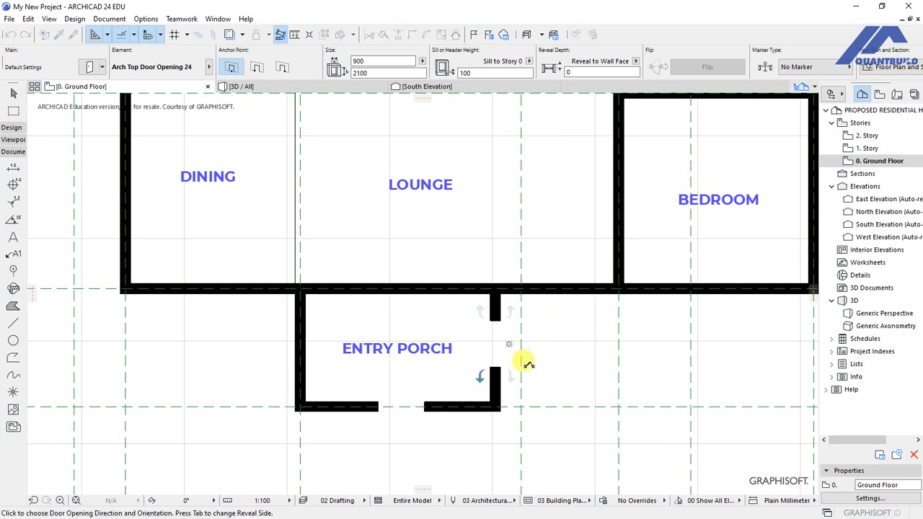
click(473, 376)
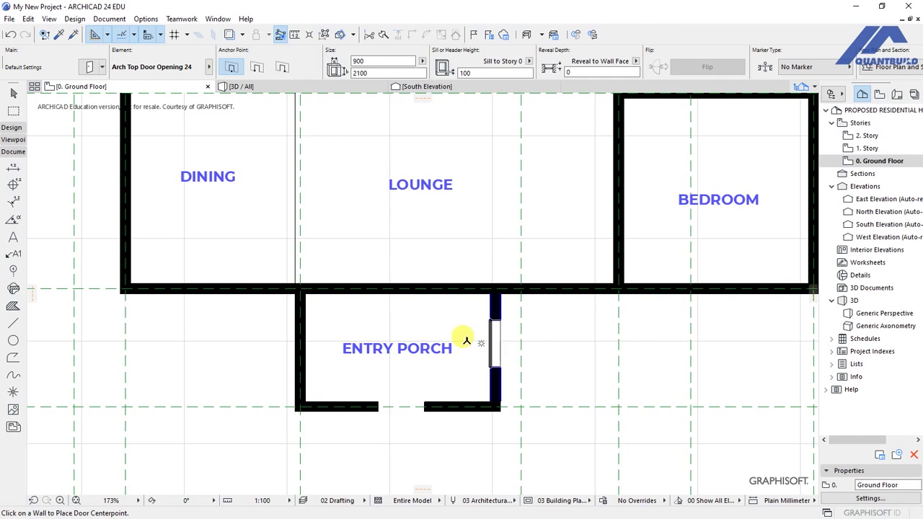
click(287, 348)
click(254, 346)
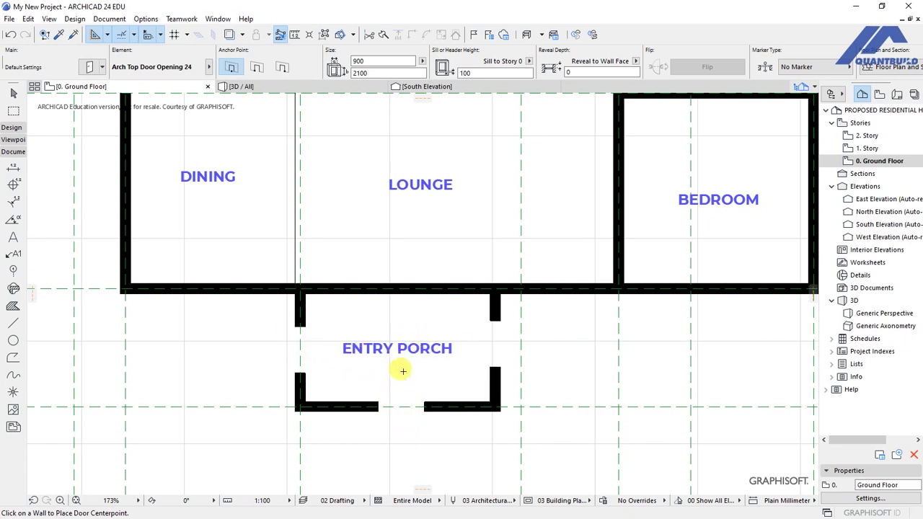
Inspect the entry porch's arched openings in the 3D view and return to the Ground Floor plan.
click(262, 87)
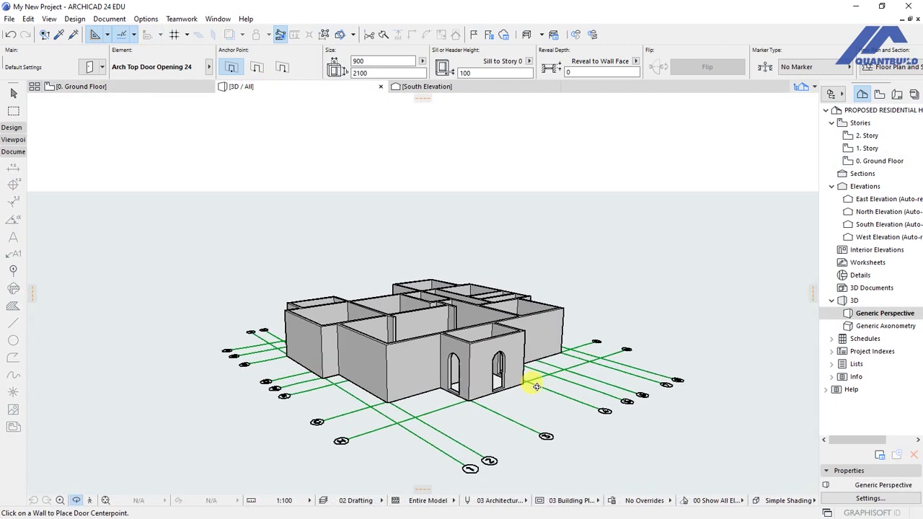
scroll(481, 390, up, 5)
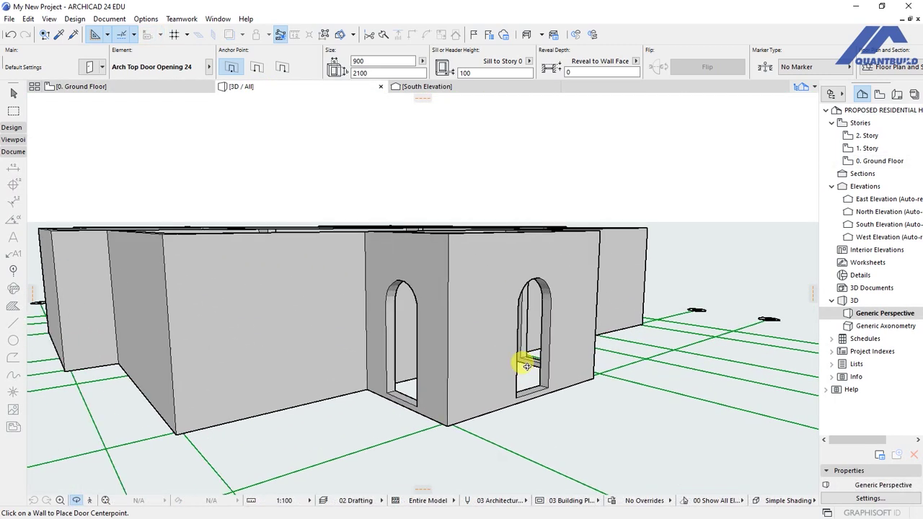
scroll(531, 377, down, 5)
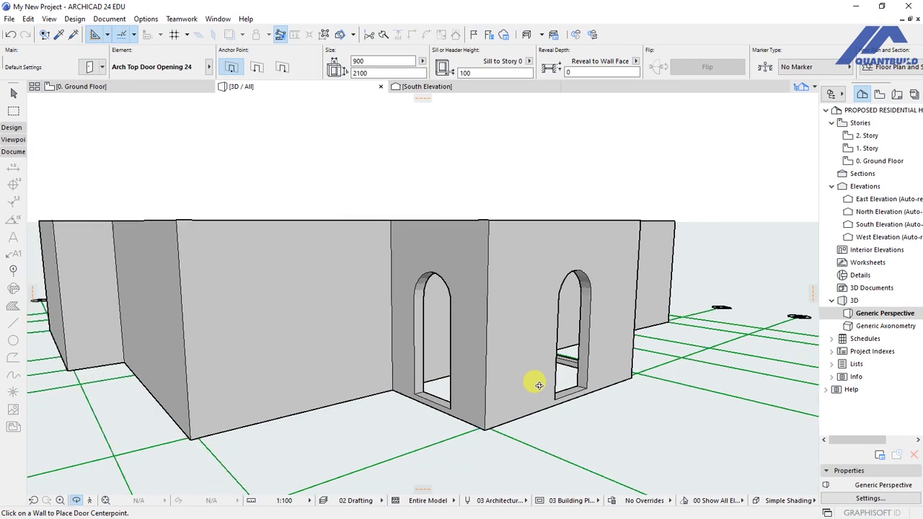
click(153, 86)
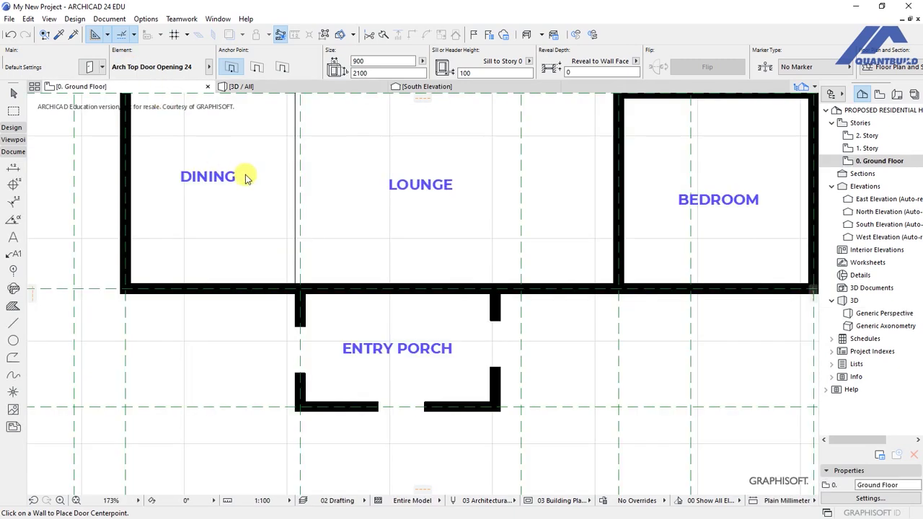
Place an arch-top door opening near the middle of each of the yard's east, north and west walls.
scroll(426, 391, down, 6)
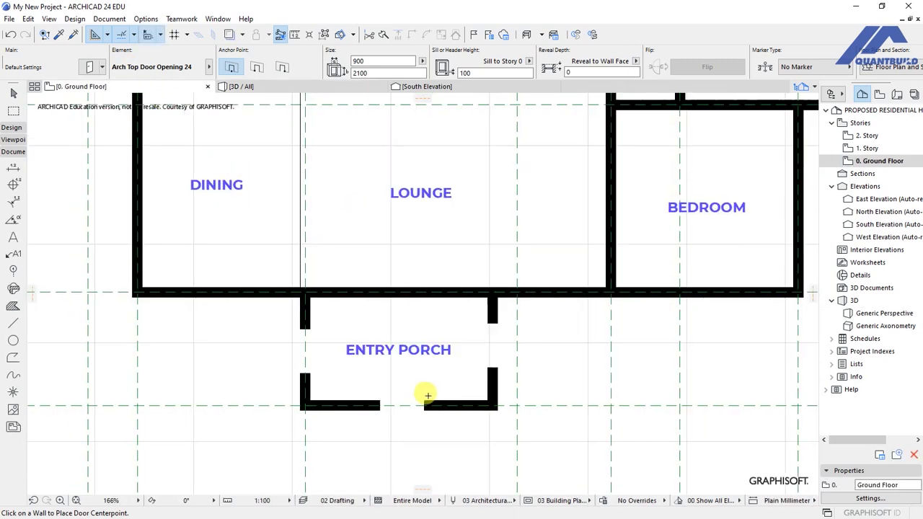
scroll(366, 200, up, 8)
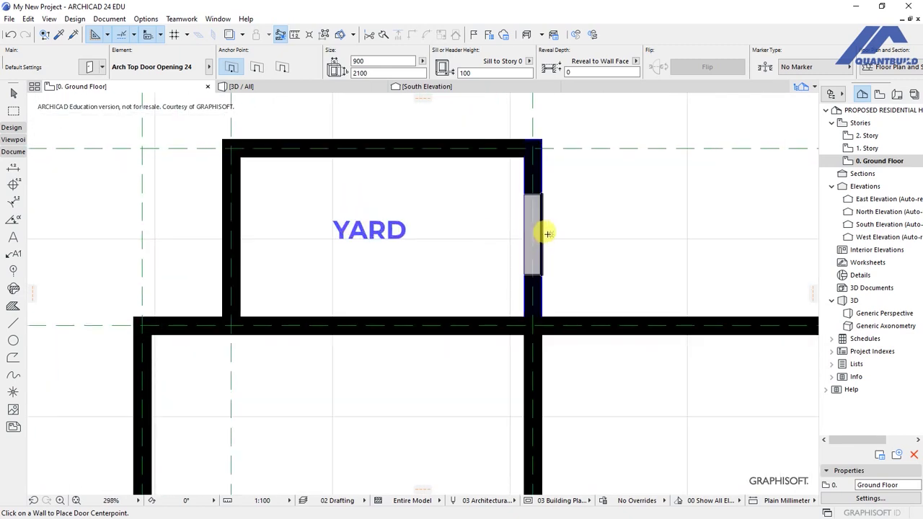
click(548, 233)
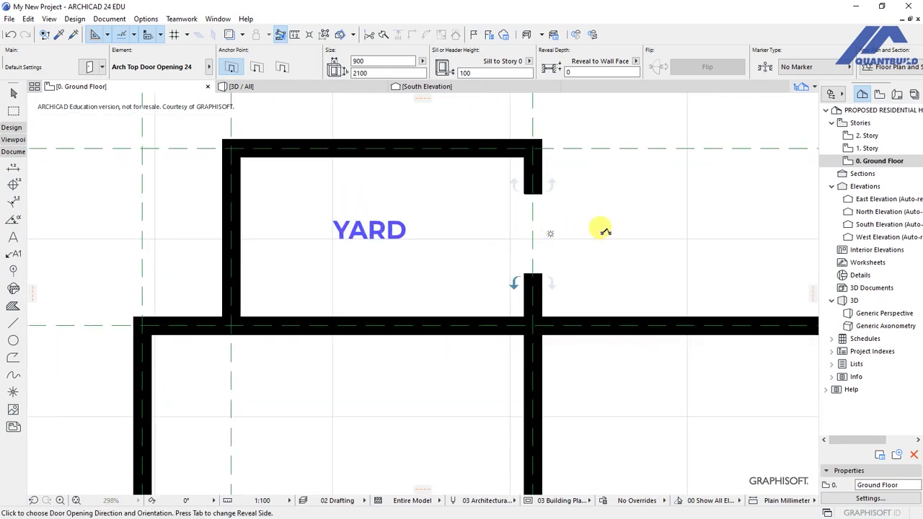
click(362, 117)
click(366, 113)
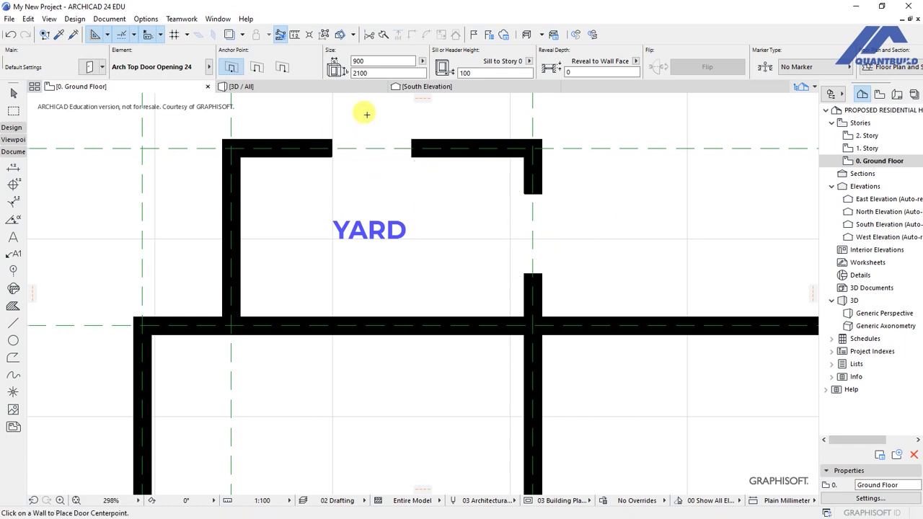
click(217, 231)
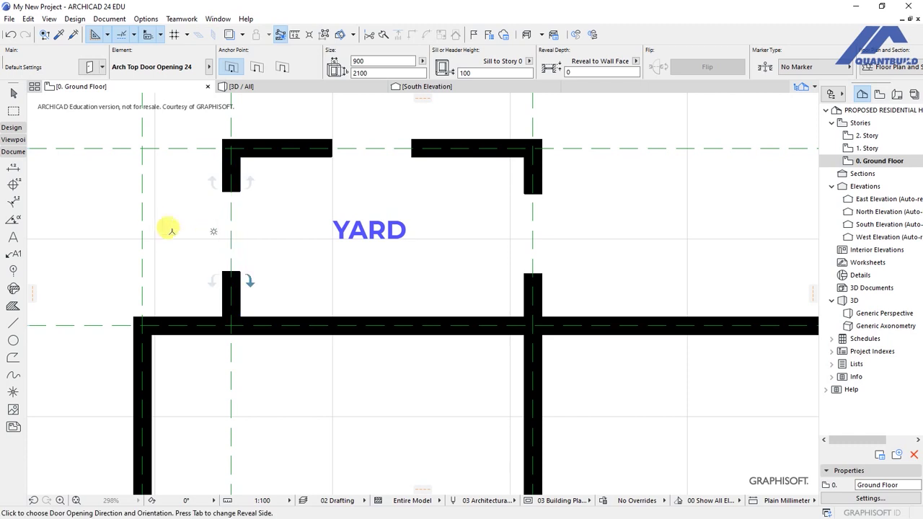
click(159, 223)
scroll(319, 203, down, 5)
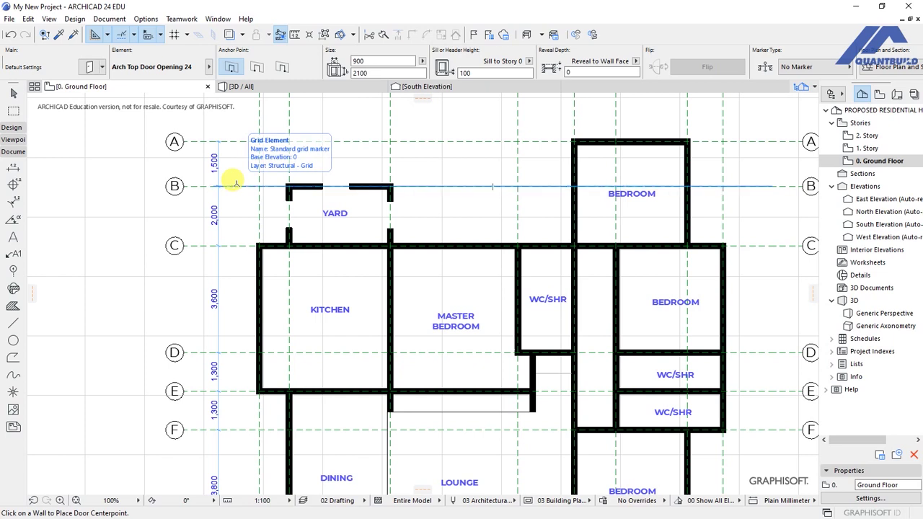
click(288, 222)
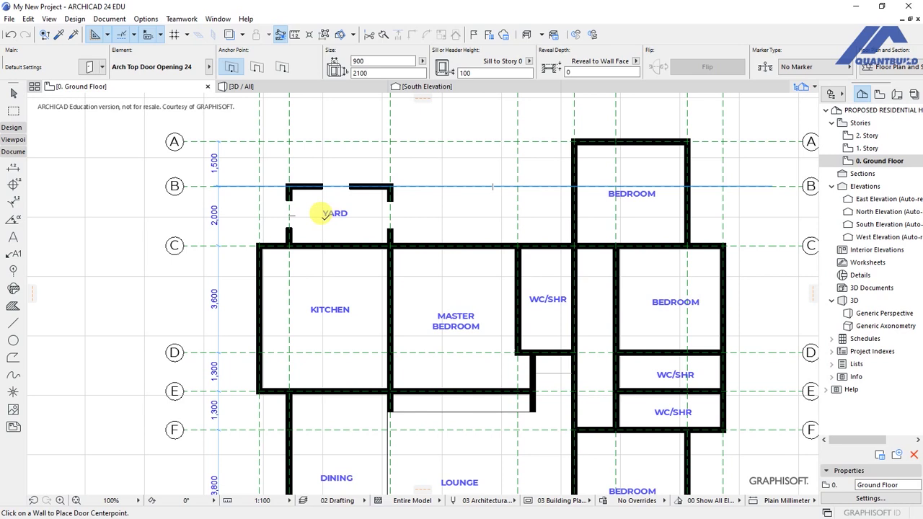
Change the default door to Door 24 from the Hinged Doors 24 library folder.
scroll(262, 168, down, 4)
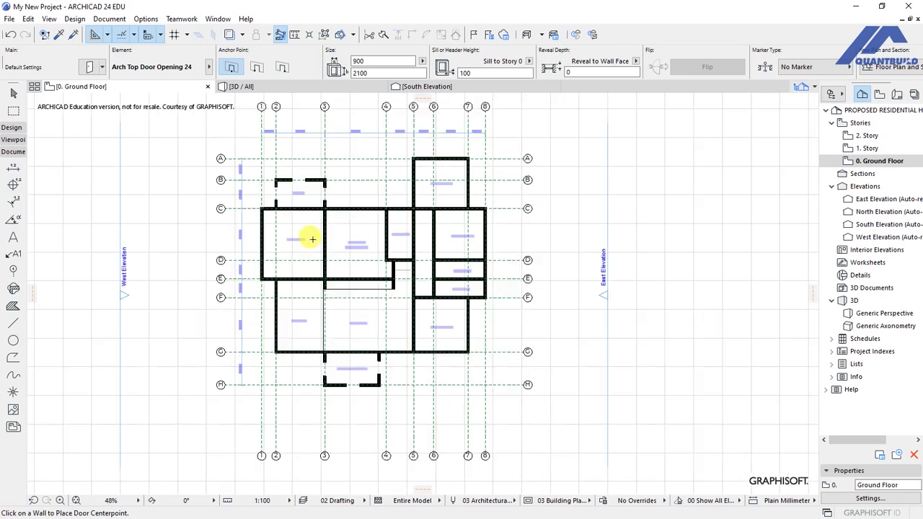
scroll(322, 257, up, 2)
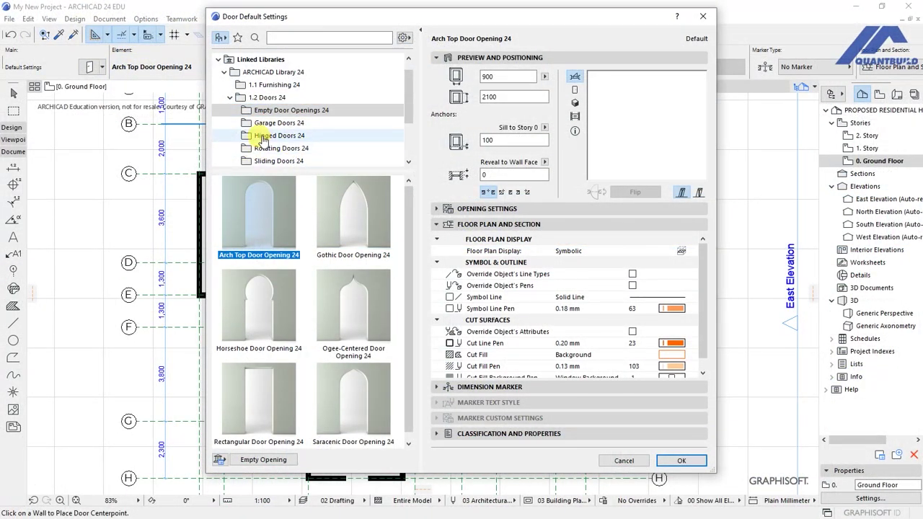
click(268, 135)
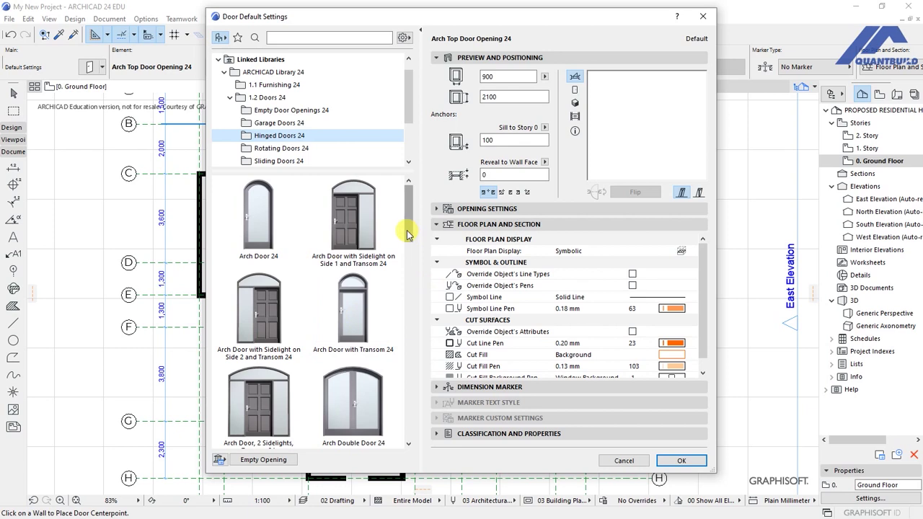
drag(407, 235, 406, 290)
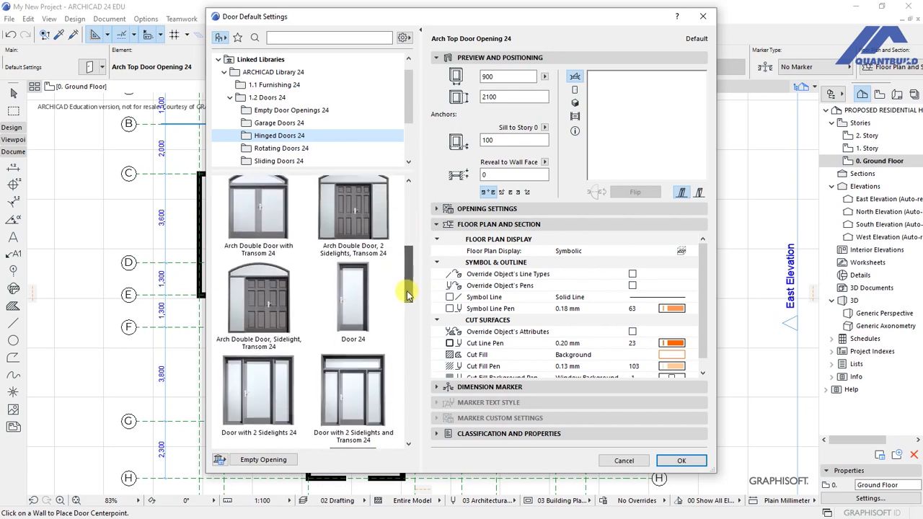
click(347, 310)
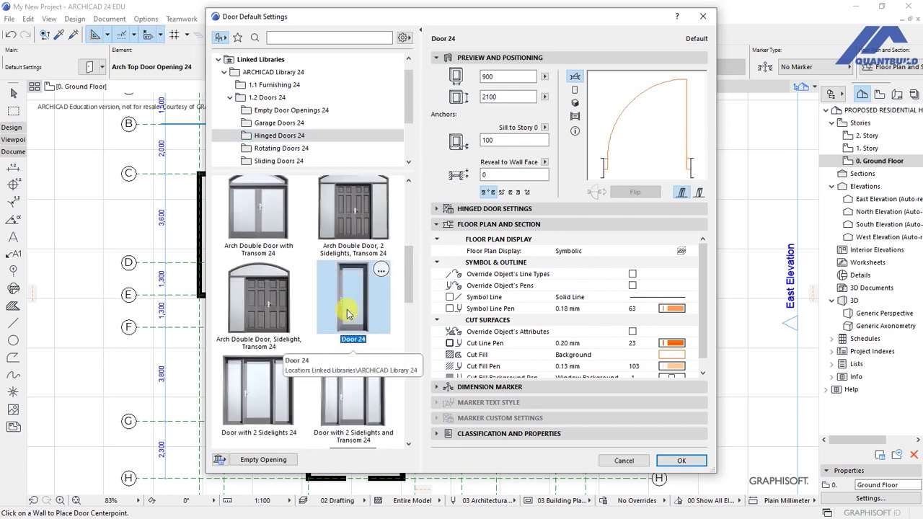
click(680, 465)
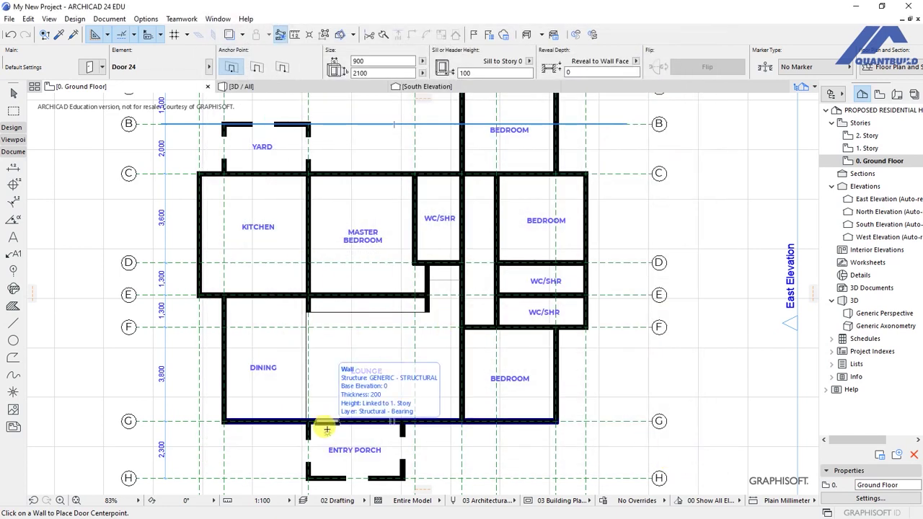
Place Door 24 in the wall between lounge and entry porch, near the porch's west side, opening into the lounge and hinged on the west.
scroll(324, 447, up, 5)
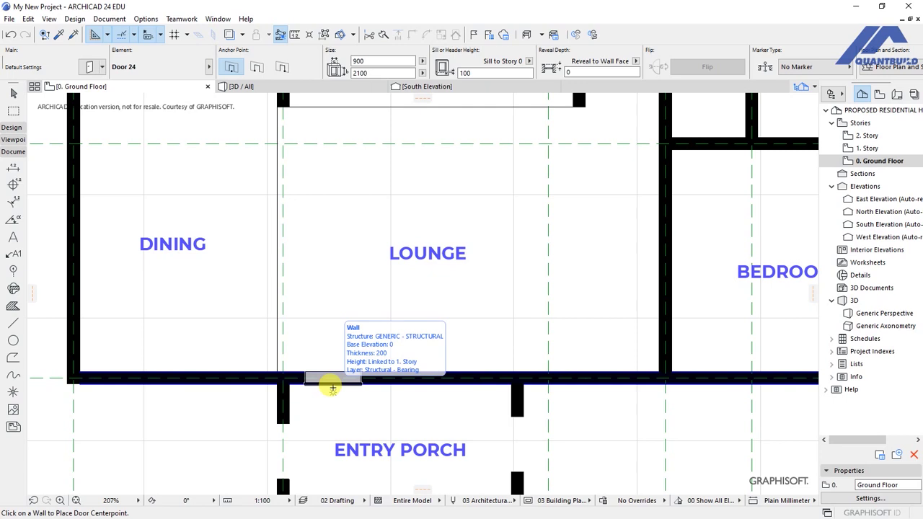
click(332, 389)
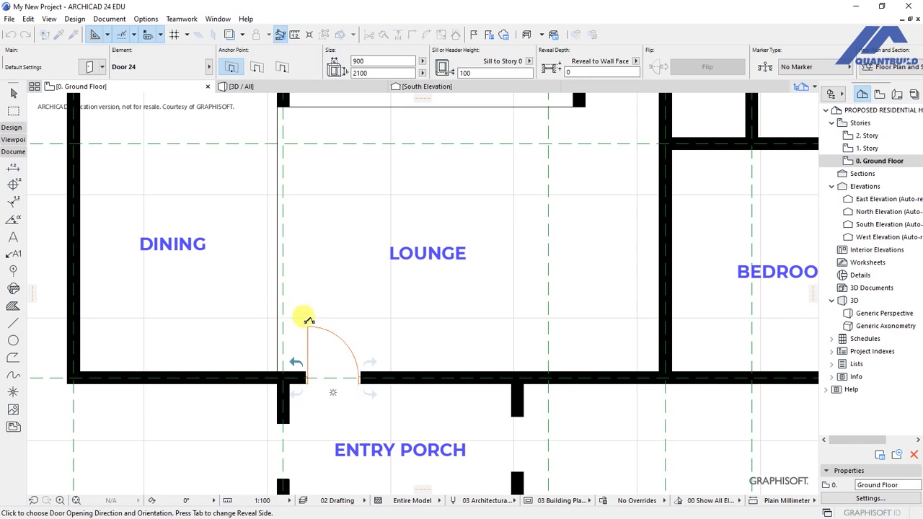
click(247, 339)
scroll(295, 378, down, 4)
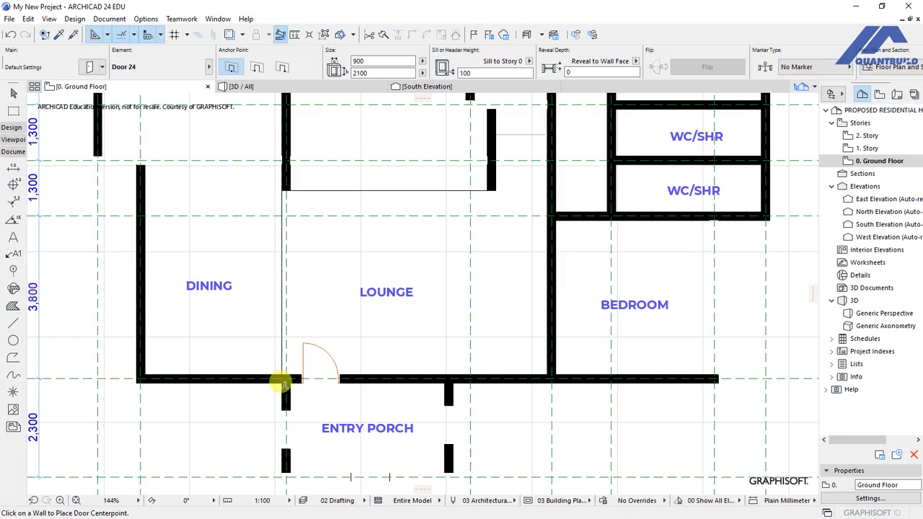
Place a door in the wall between kitchen and dining, near its east end, opening into the kitchen and hinged on the east.
scroll(217, 247, down, 1)
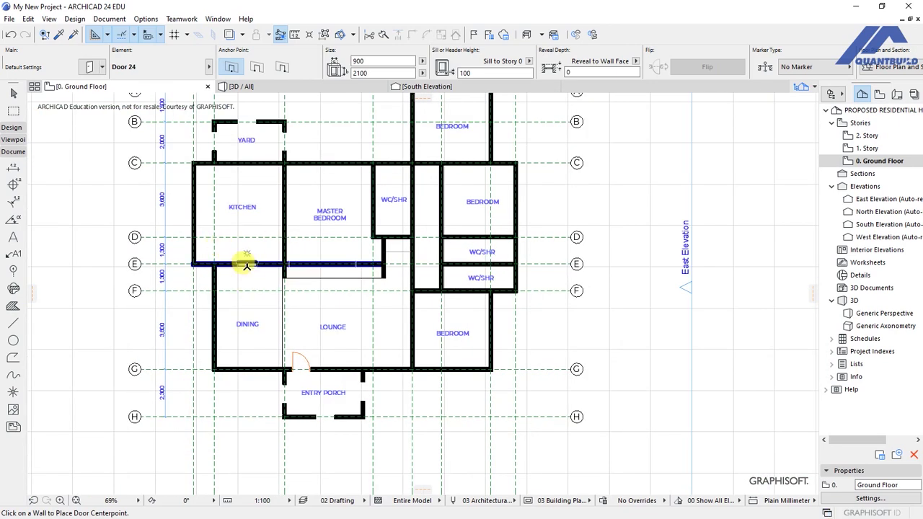
scroll(251, 261, up, 3)
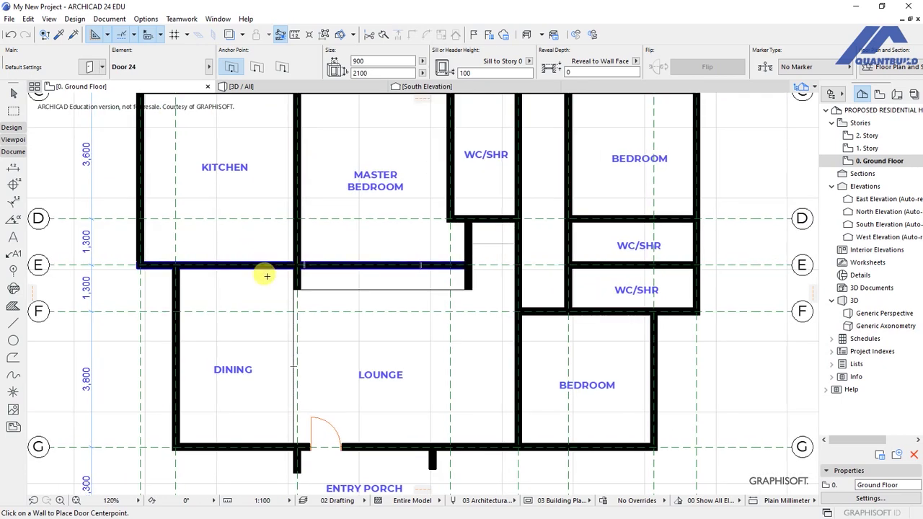
click(266, 272)
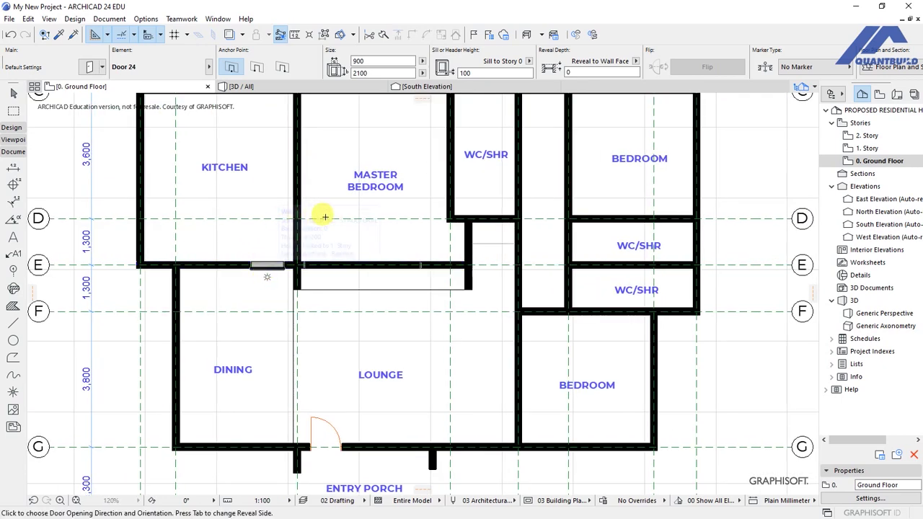
click(324, 232)
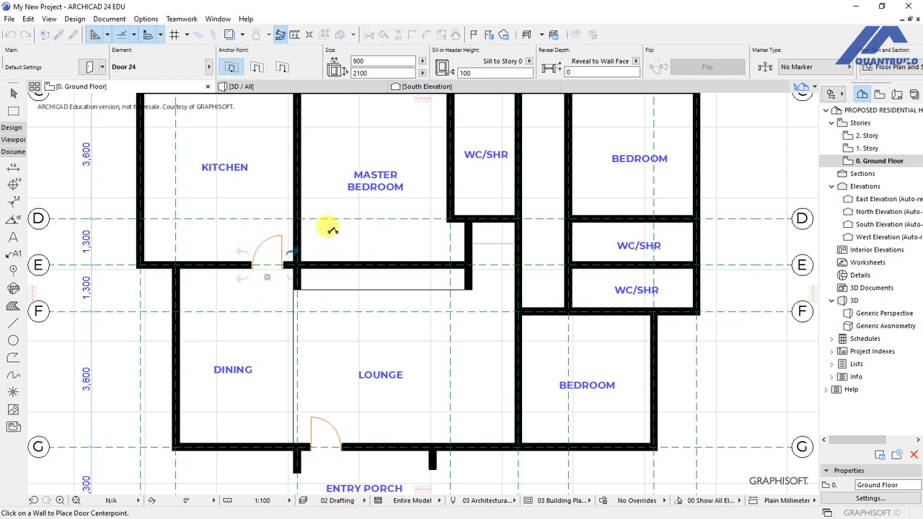
Place a door in the wall between kitchen and yard, near the yard's east side, opening into the yard and hinged on the east.
scroll(236, 307, down, 3)
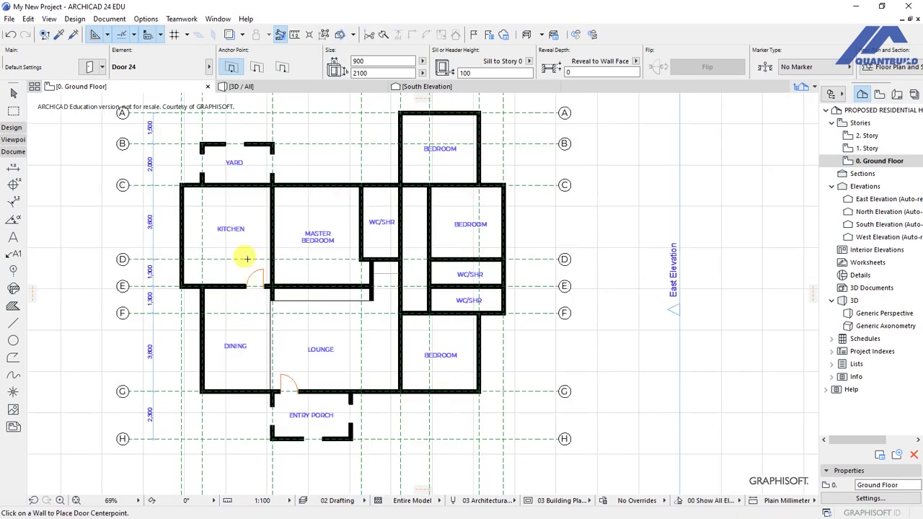
scroll(198, 144, up, 1)
scroll(199, 144, up, 3)
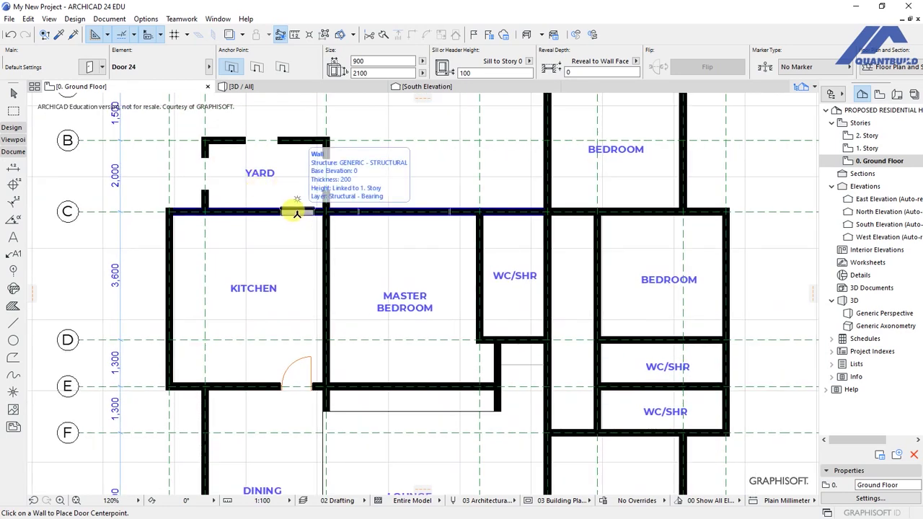
click(298, 212)
click(353, 167)
Place a door in the south bedroom's wall at the end of the corridor, opening into the bedroom and hinged on the west.
scroll(354, 168, down, 4)
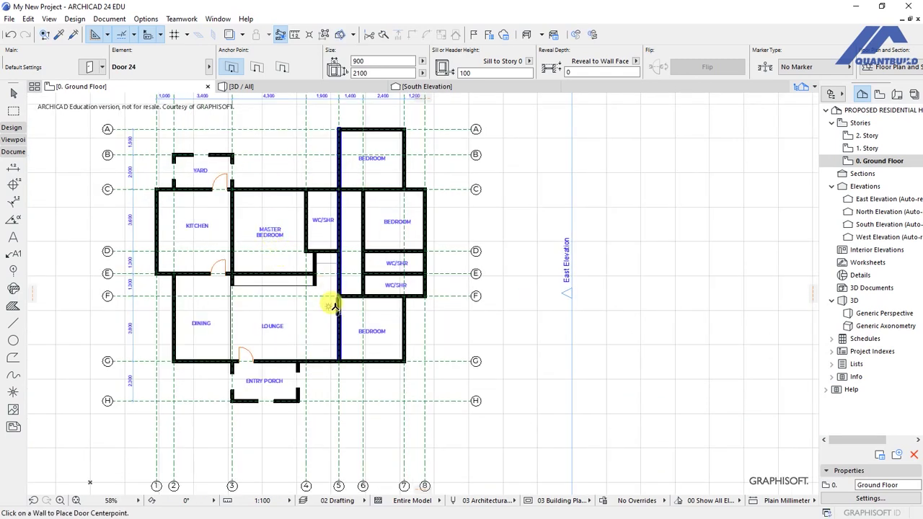
scroll(344, 303, up, 2)
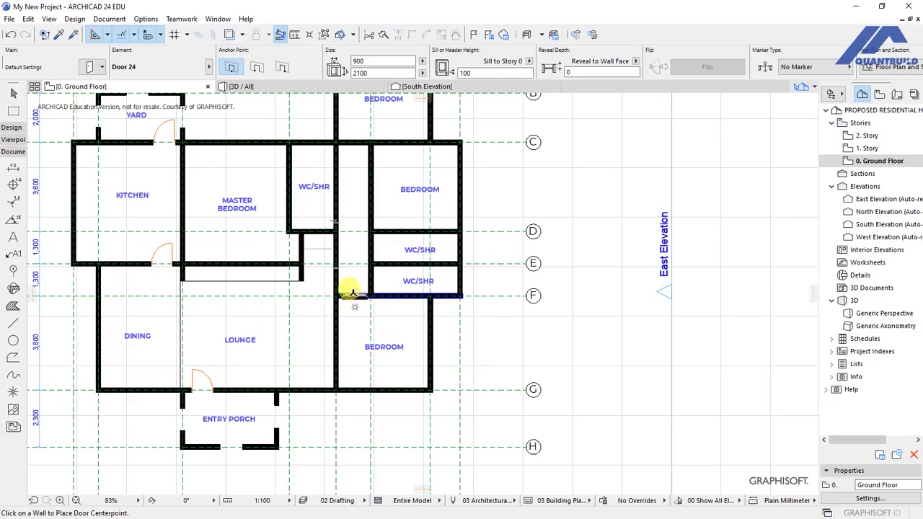
click(346, 285)
click(318, 322)
Place doors from the corridor into the two stacked WC/SHR rooms, the east bedroom and the north bedroom, each opening into its room.
scroll(318, 322, up, 3)
click(347, 319)
click(347, 265)
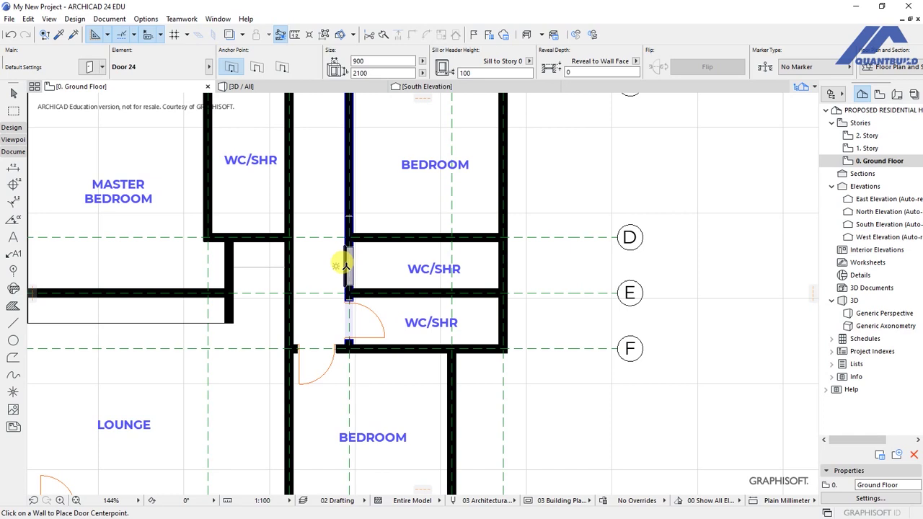
click(347, 265)
click(337, 203)
click(396, 248)
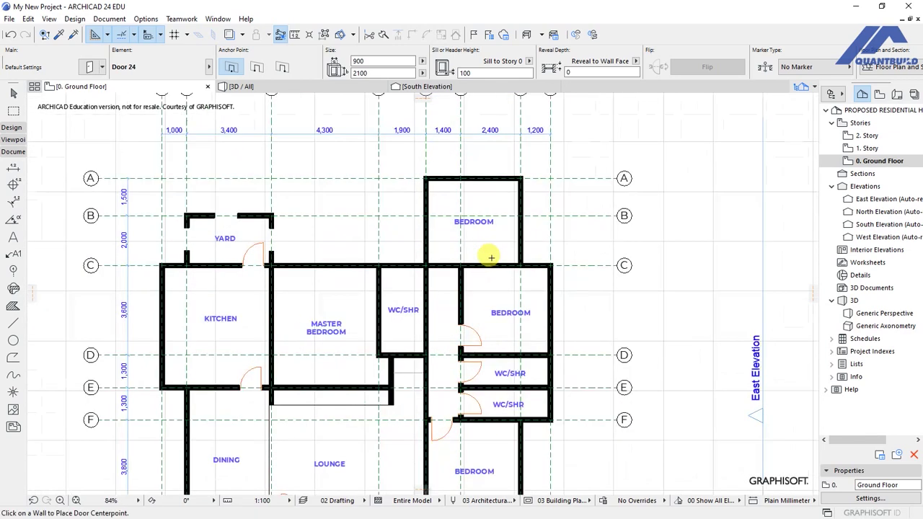
scroll(484, 256, up, 3)
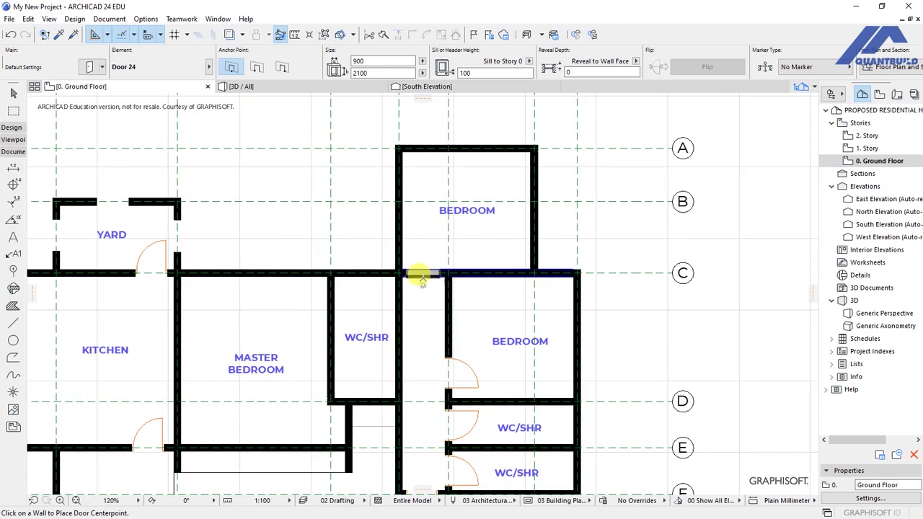
click(424, 274)
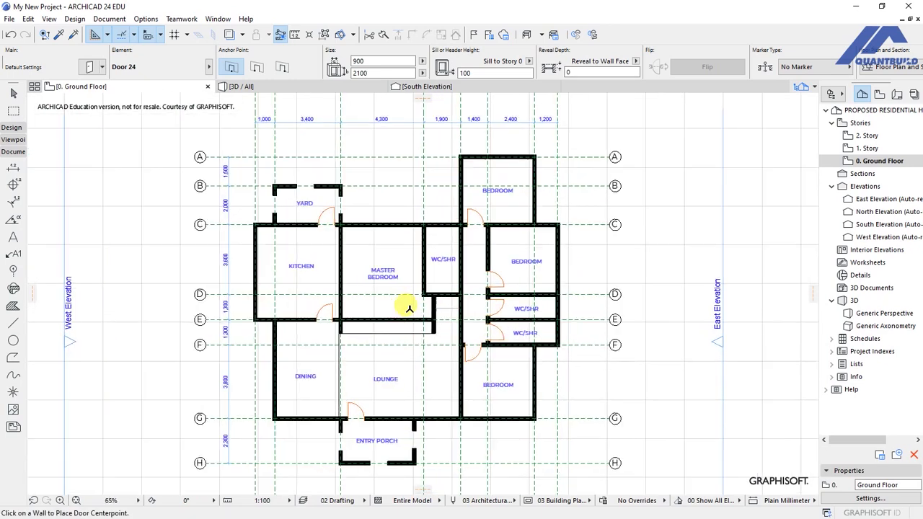
Place the master bedroom's entrance door opening into the bedroom, and a door to its adjoining WC/SHR opening into the WC/SHR.
scroll(443, 305, up, 3)
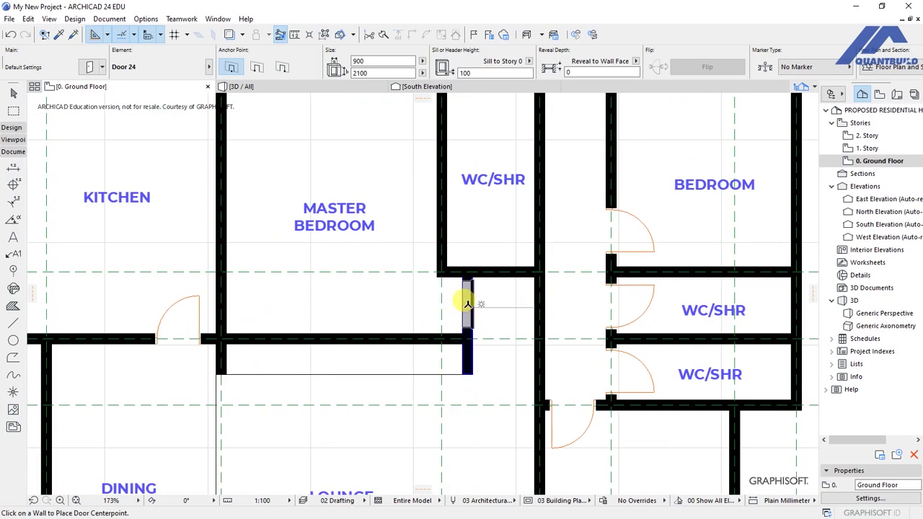
click(468, 304)
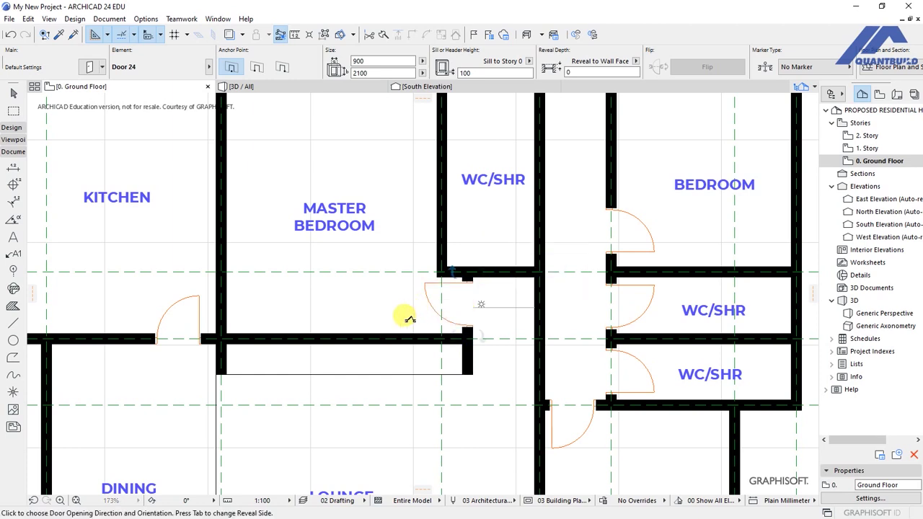
click(408, 320)
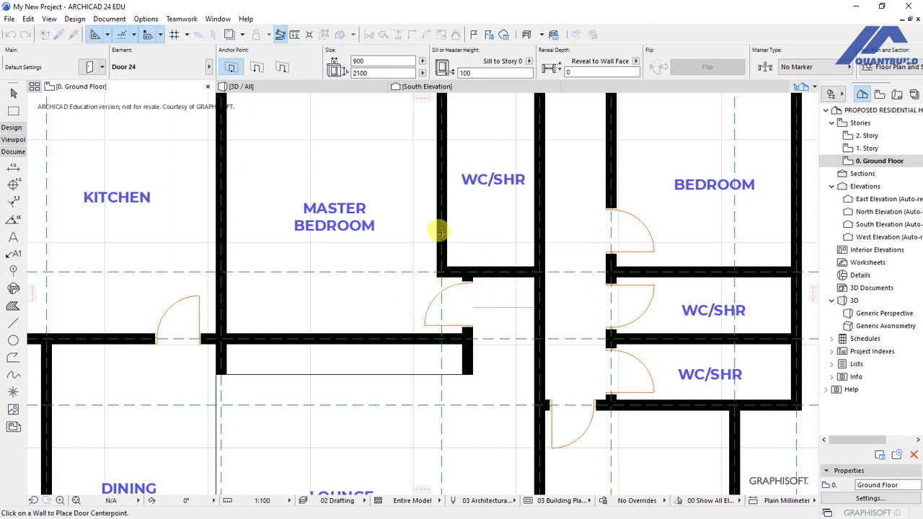
click(441, 236)
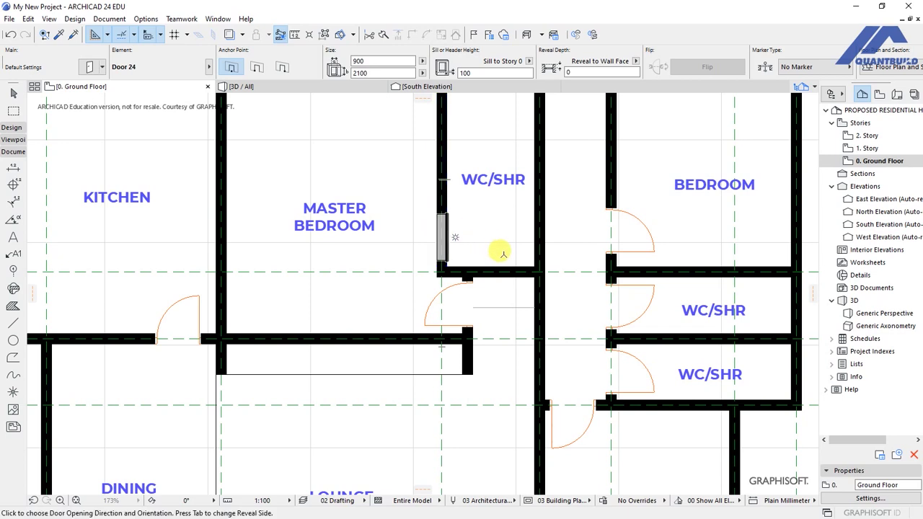
click(502, 286)
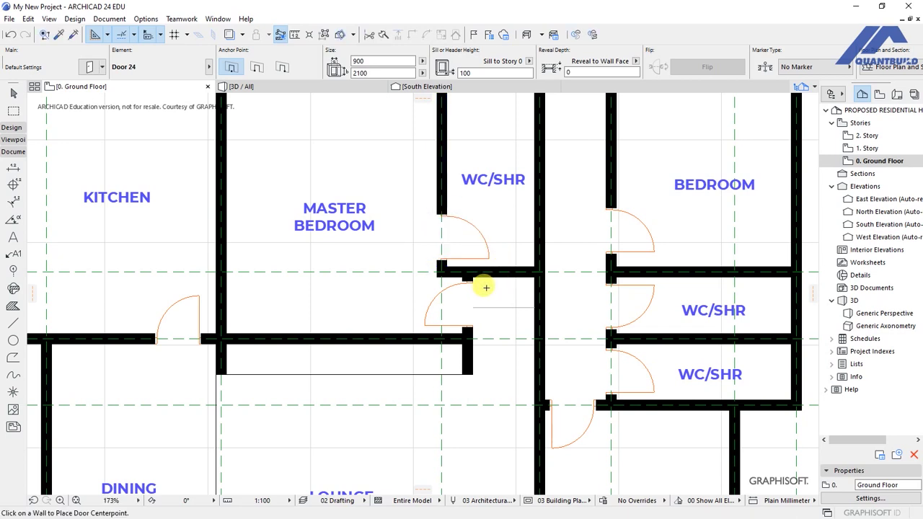
Change the default door to Arch Top Door Opening 24 from the Empty Door Openings 24 library folder.
scroll(346, 260, down, 5)
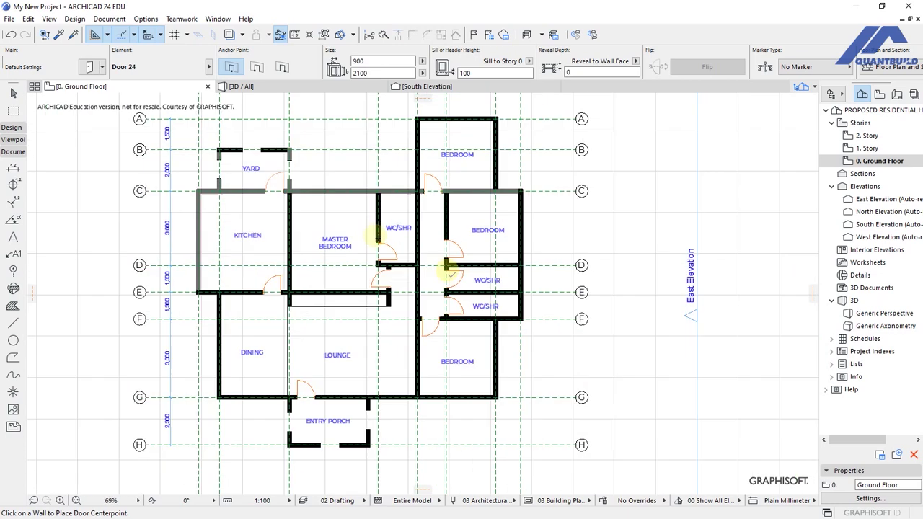
scroll(346, 264, up, 2)
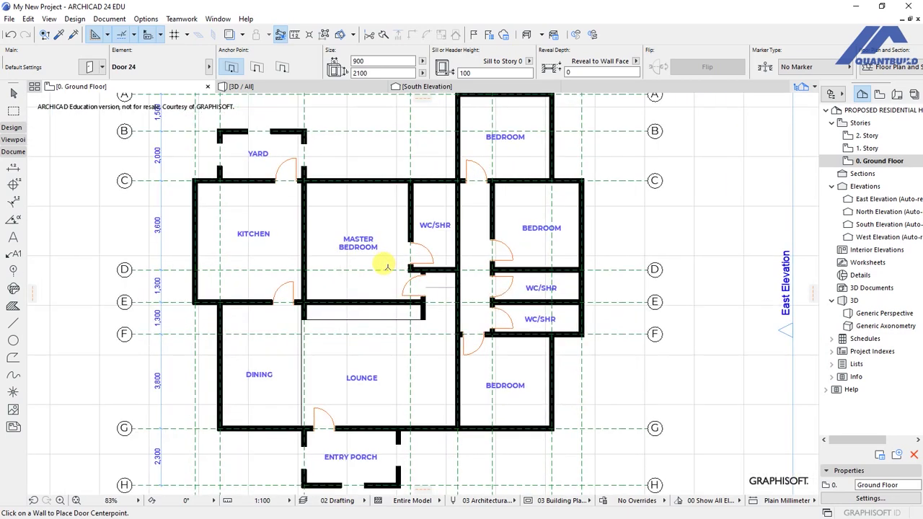
click(89, 68)
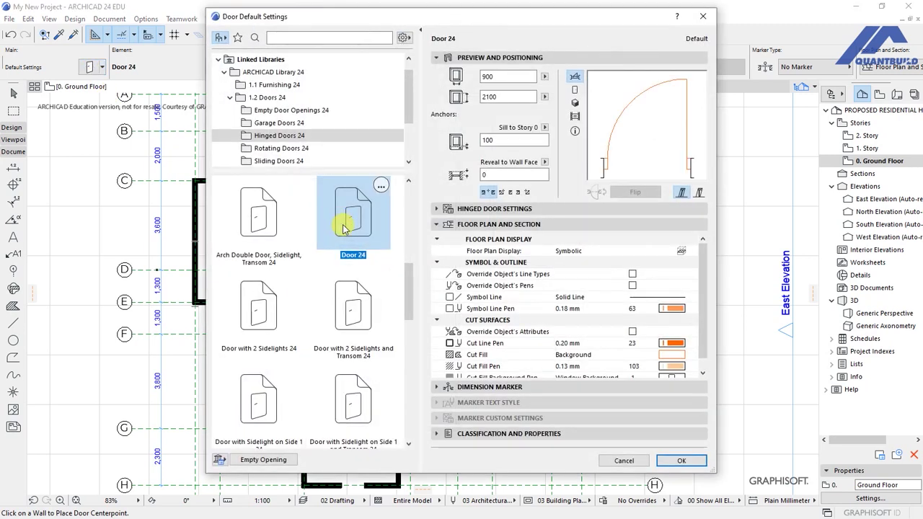
click(271, 111)
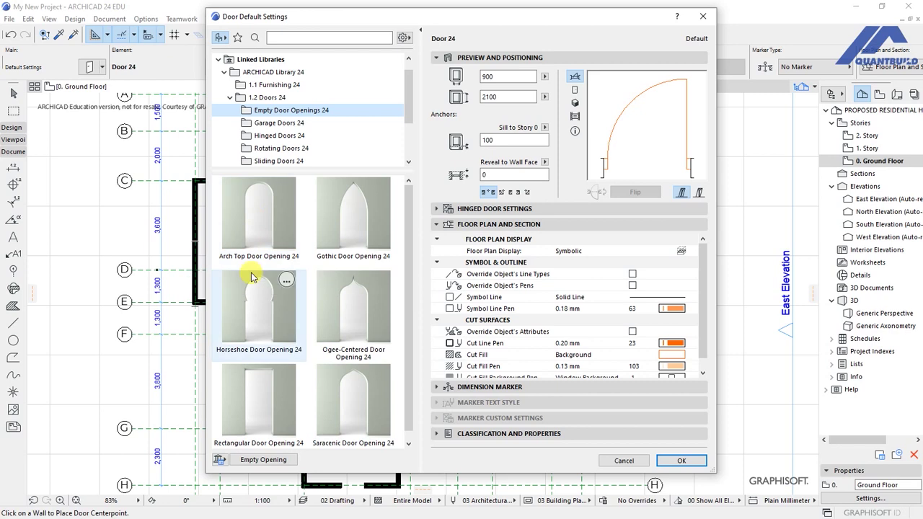
click(254, 227)
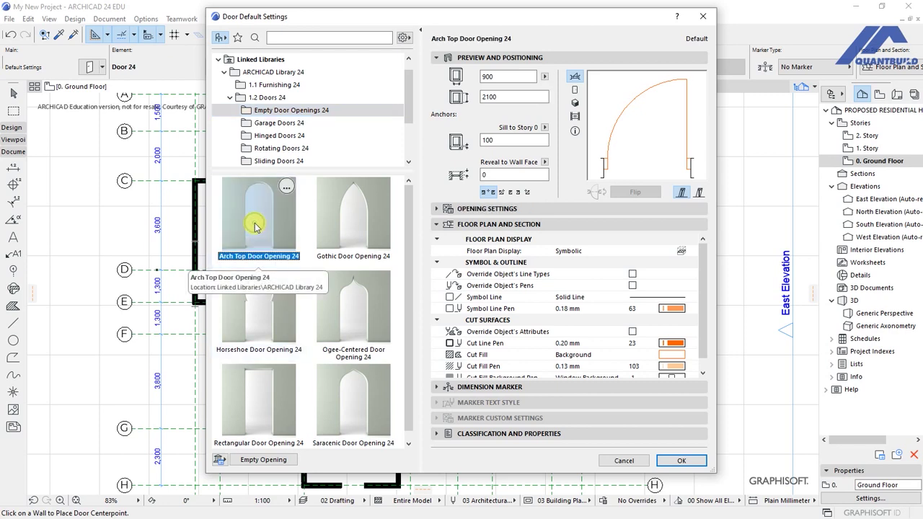
click(681, 460)
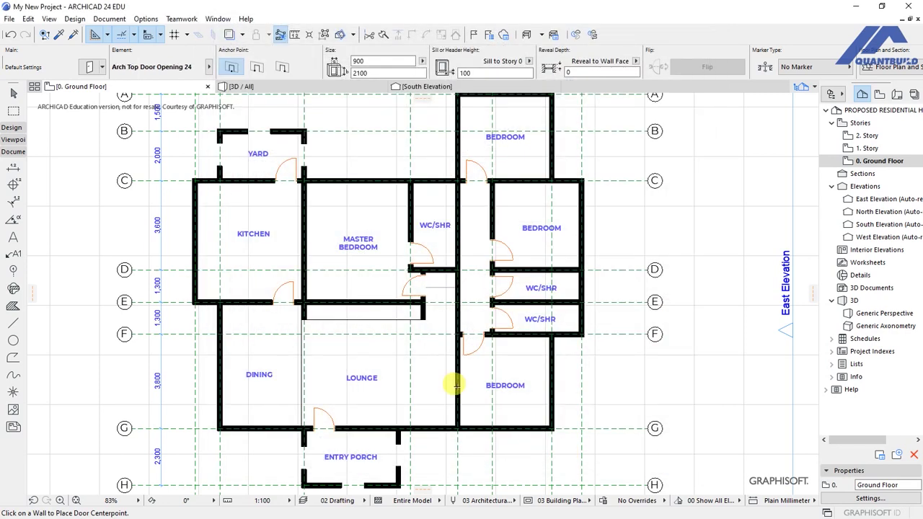
Place an arch-top door opening in the wall between lounge and corridor, between grid lines E and F.
scroll(468, 334, up, 3)
click(453, 321)
click(503, 315)
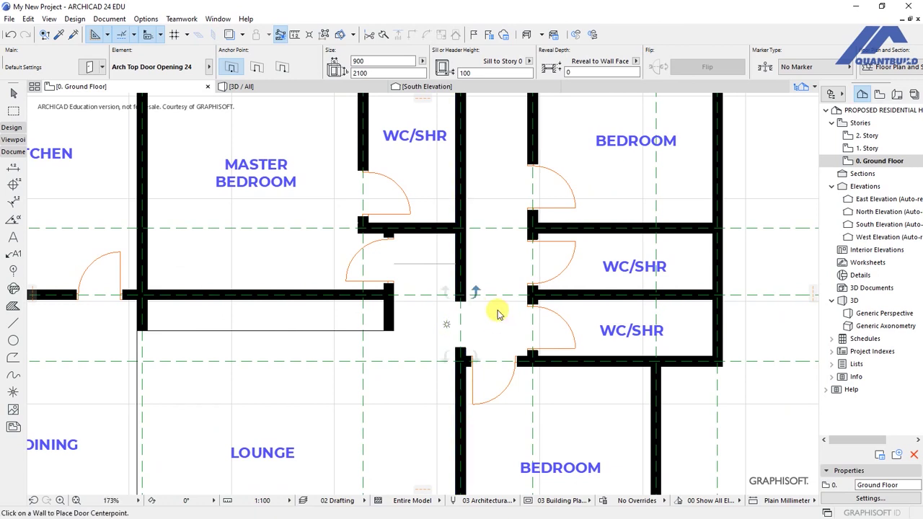
Review the placed doors and openings across the ground floor plan.
scroll(519, 218, down, 3)
scroll(401, 310, up, 2)
middle_drag(419, 340, 421, 288)
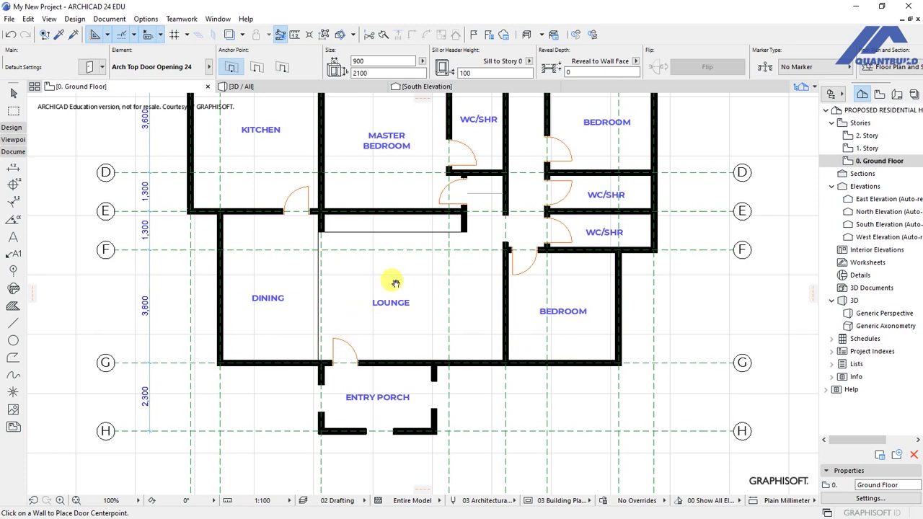
scroll(392, 383, up, 2)
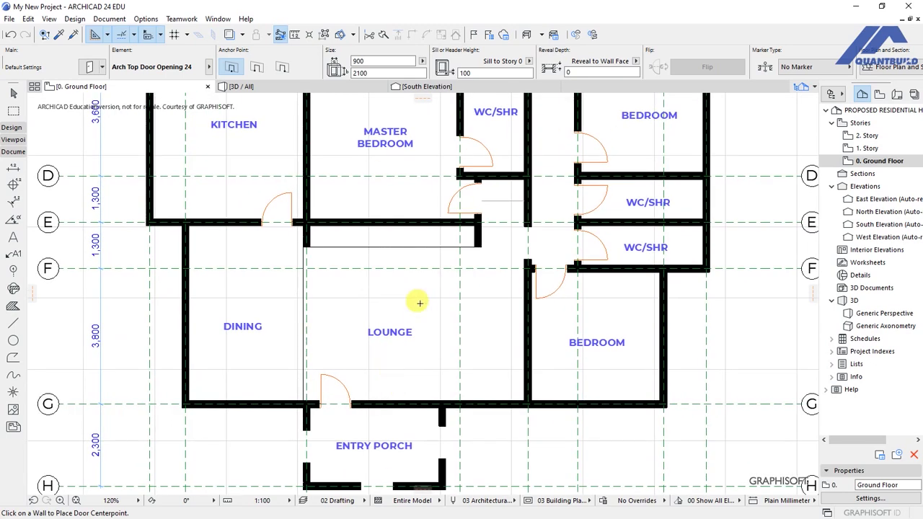
middle_drag(419, 294, 421, 380)
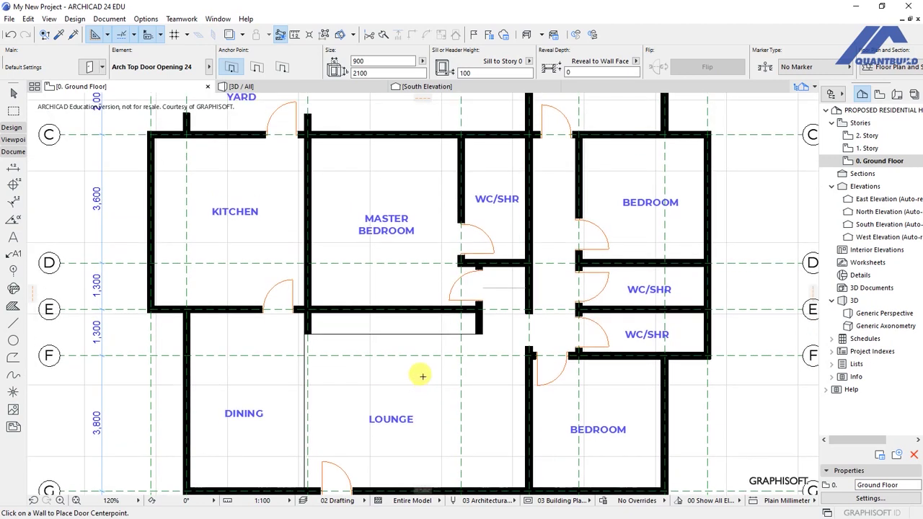
middle_drag(418, 252, 414, 334)
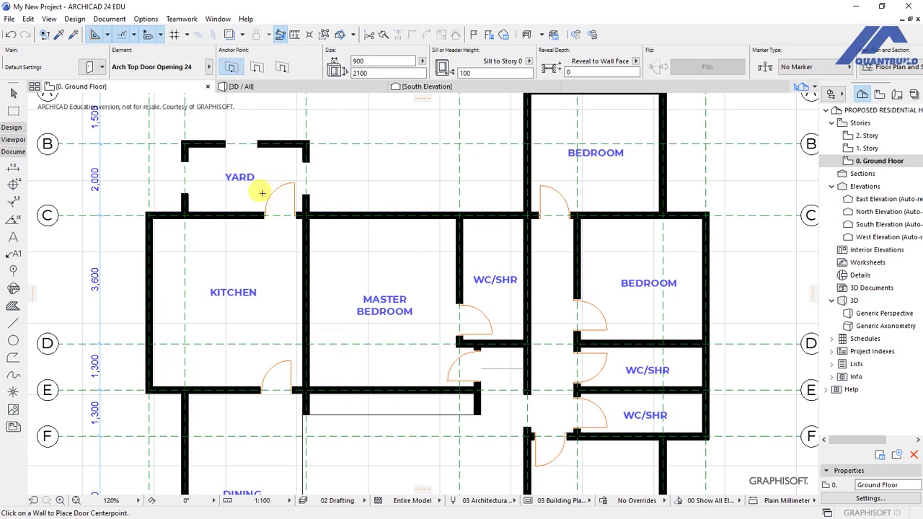
middle_drag(498, 368, 420, 313)
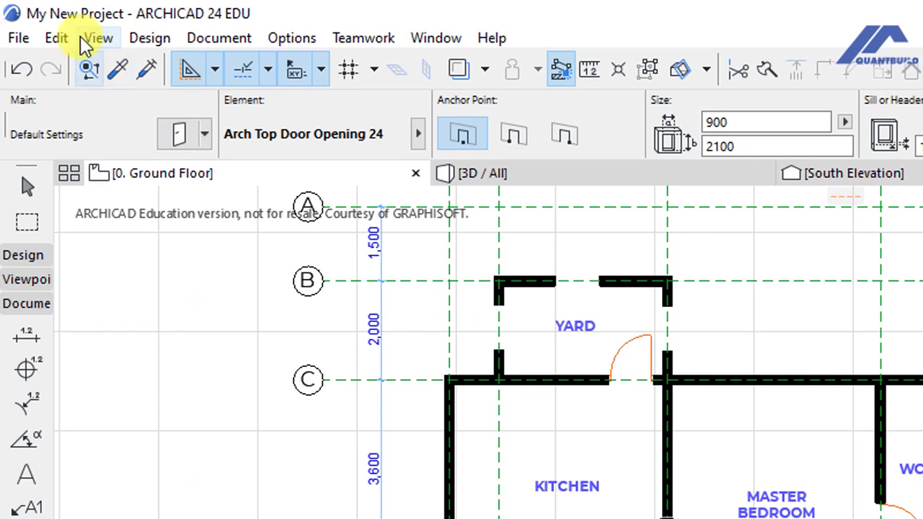
Start the Window tool and choose Window 24 from the Basic Windows 24 library folder as the default window.
click(142, 39)
mouse_move(177, 65)
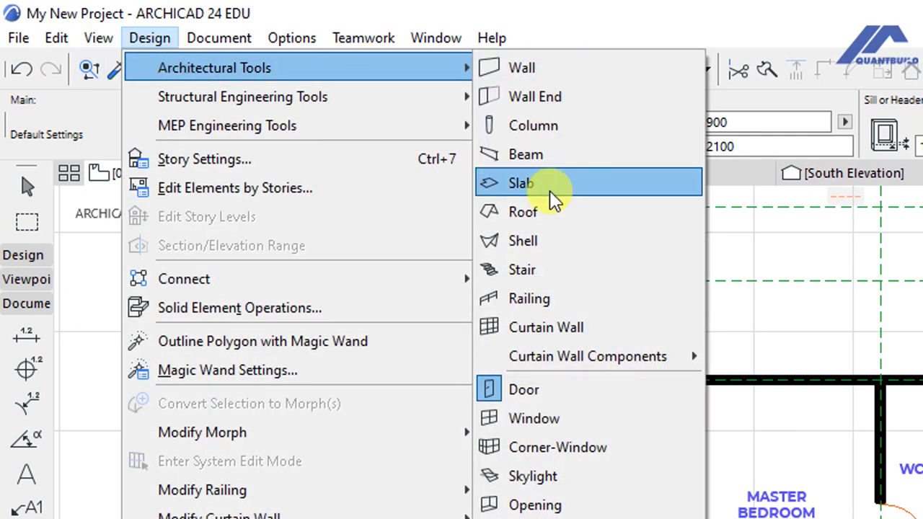
click(554, 424)
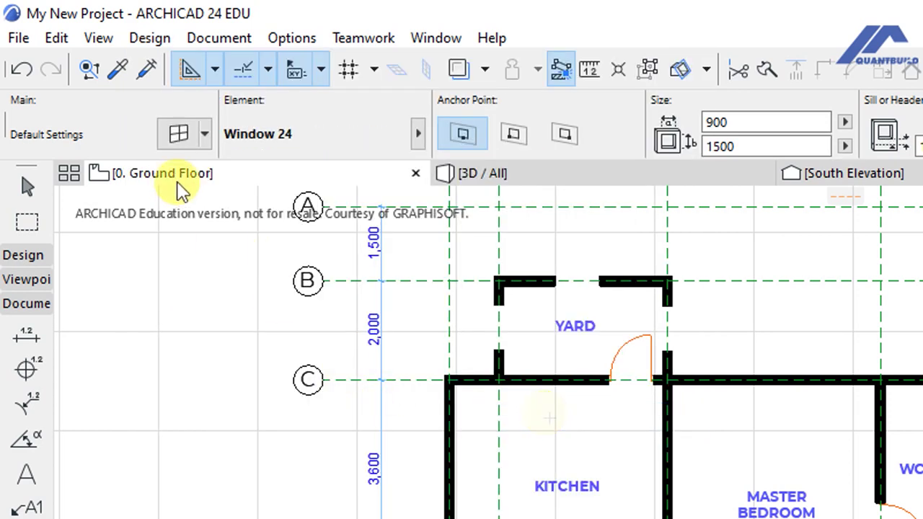
click(179, 134)
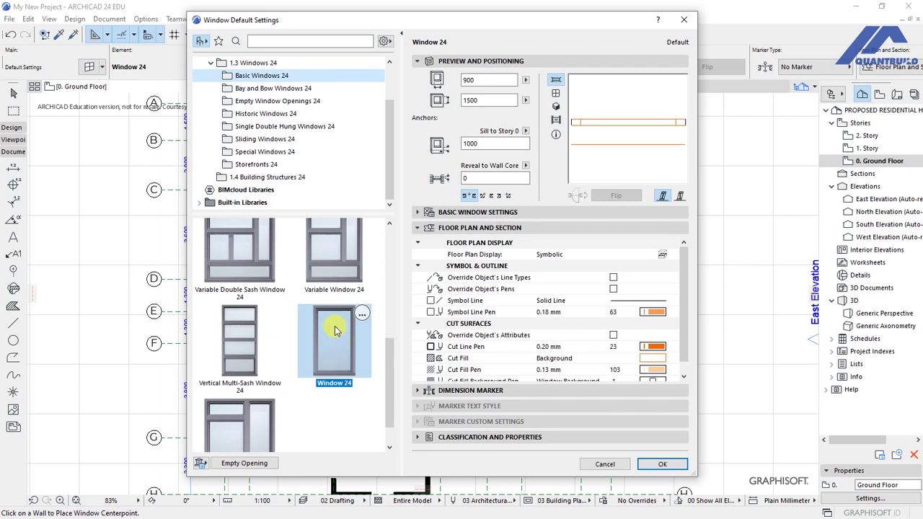
click(326, 346)
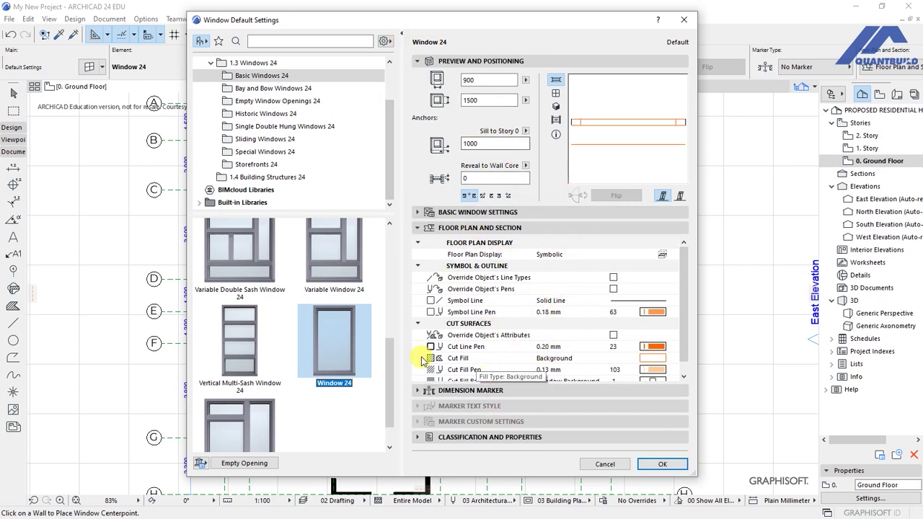
click(662, 465)
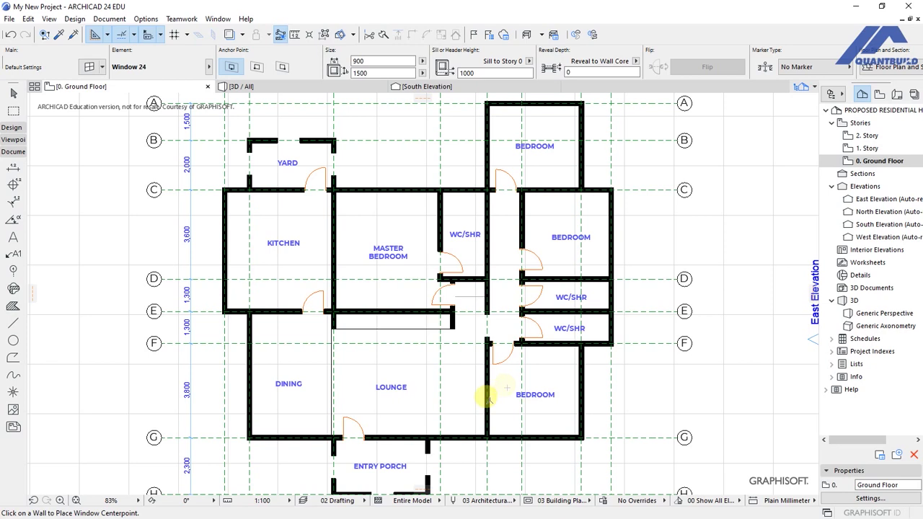
Place two windows in the northernmost bedroom, one in its grid line A wall and one in its west wall, both facing outward.
scroll(525, 127, down, 2)
scroll(518, 142, up, 3)
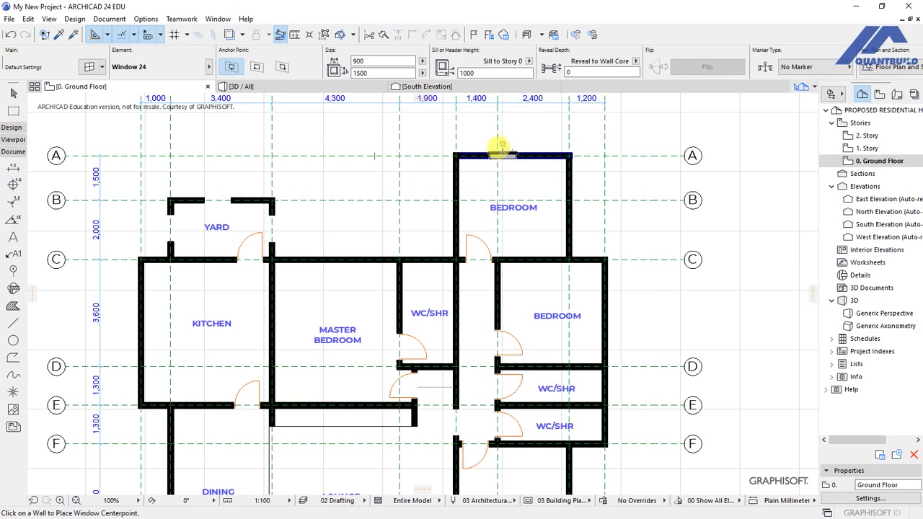
click(502, 150)
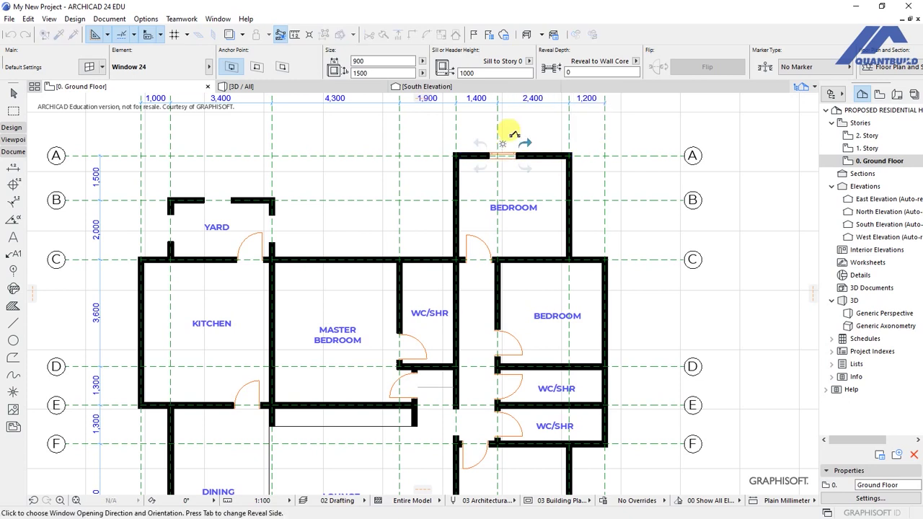
click(511, 133)
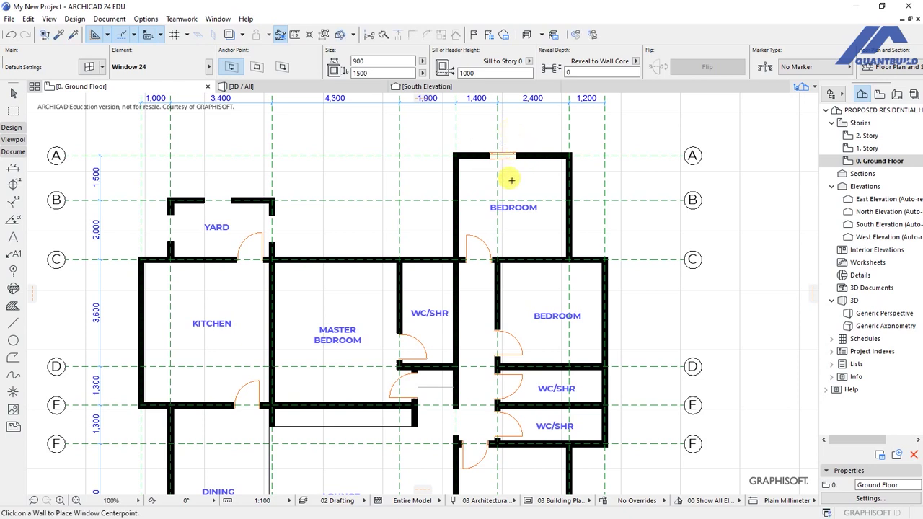
click(448, 202)
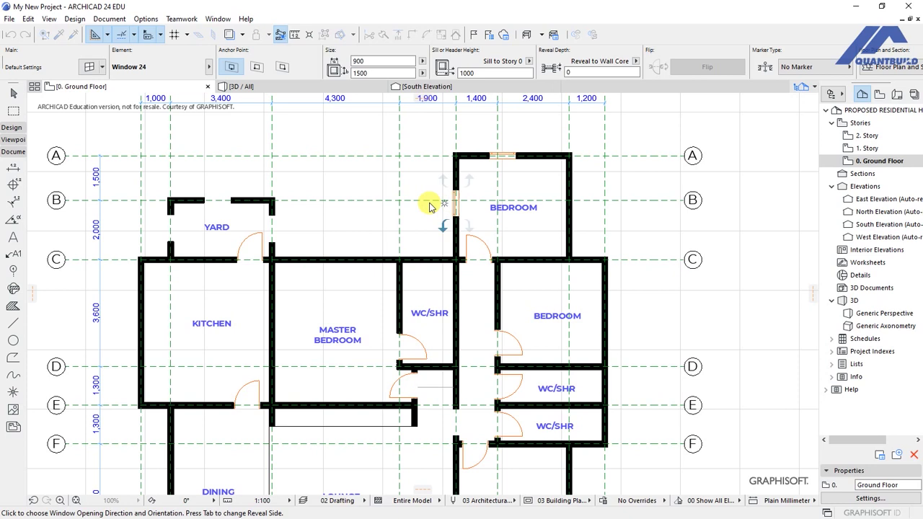
click(431, 207)
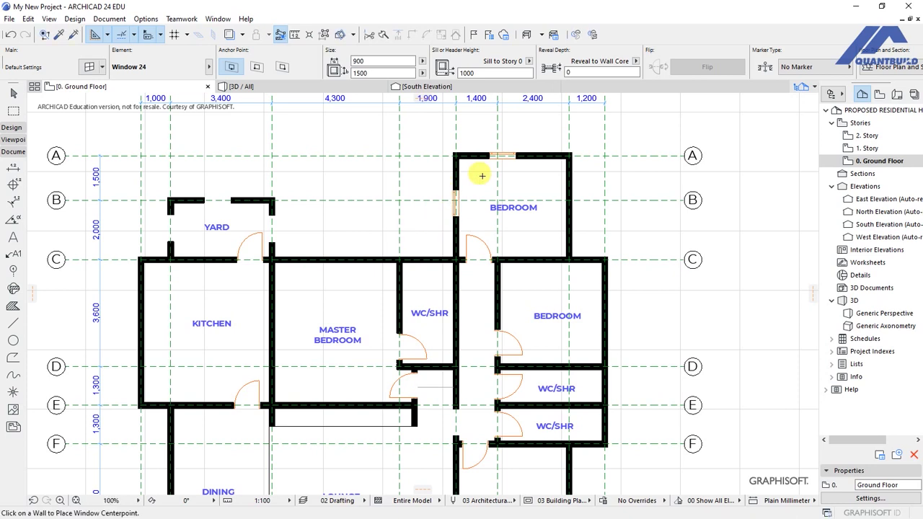
Place outward-facing windows in the east exterior wall for the bedroom between grid lines C and D and the two WC/SHR rooms below it.
middle_drag(530, 305, 489, 232)
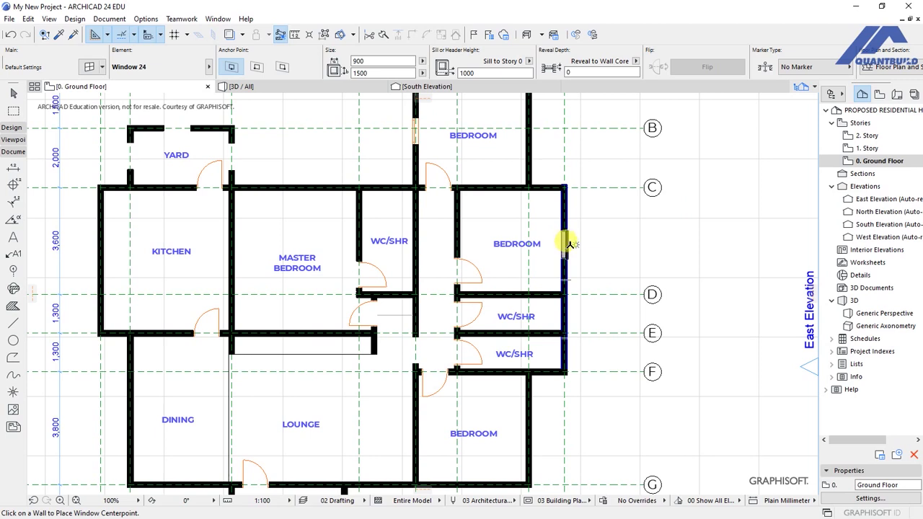
click(570, 240)
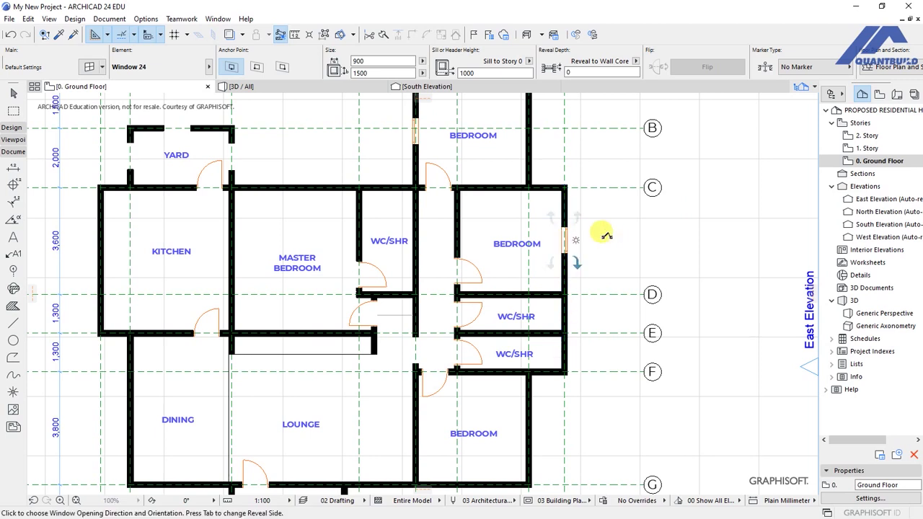
click(599, 235)
middle_drag(542, 318, 564, 238)
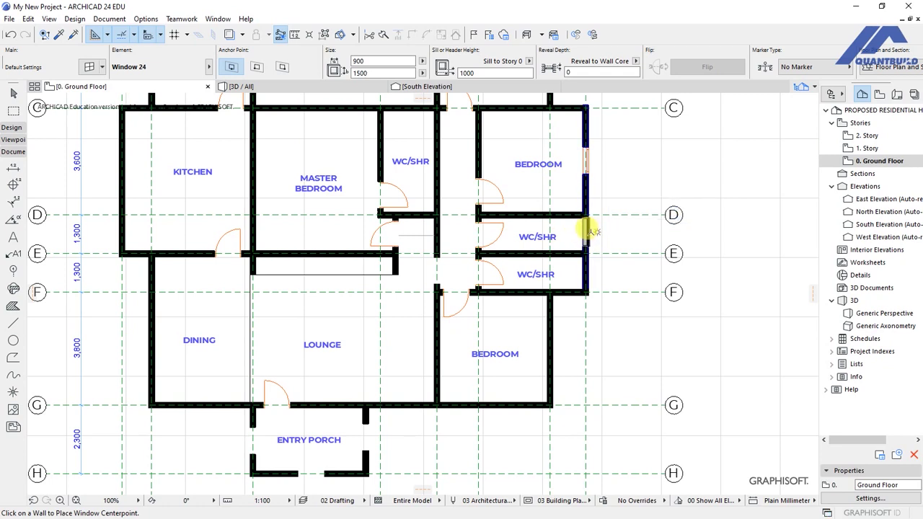
click(589, 232)
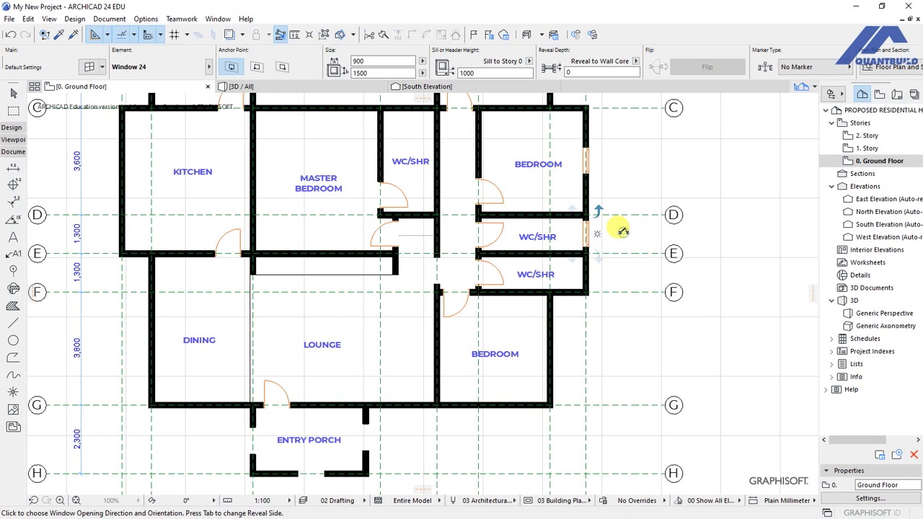
click(622, 231)
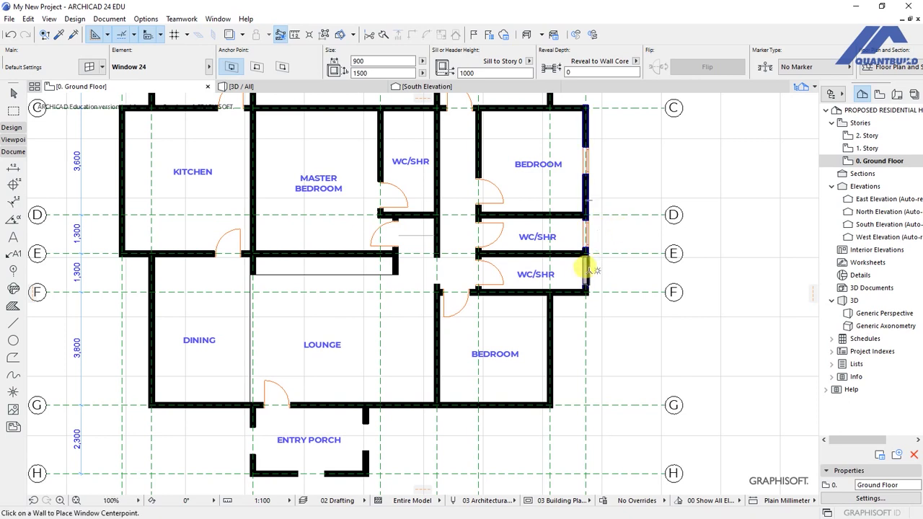
click(588, 271)
click(626, 270)
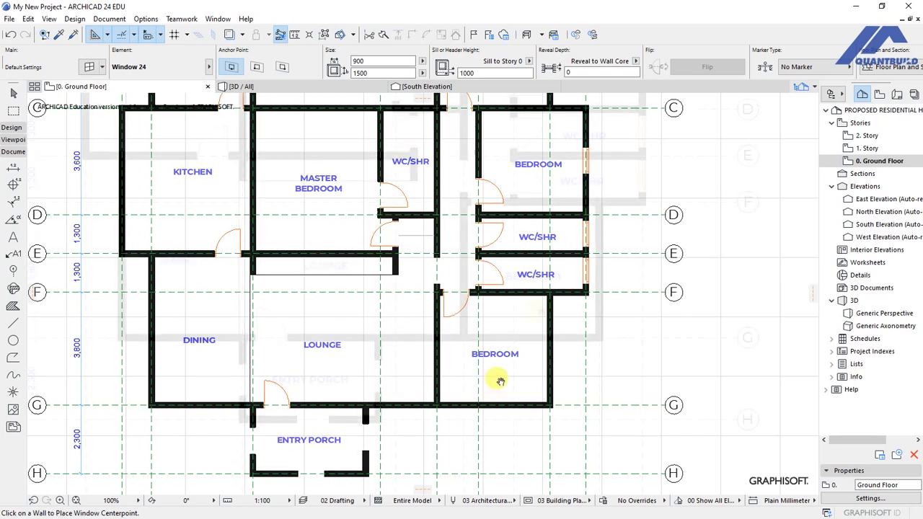
Place two outward-facing windows in the bedroom between grid lines F and G, one in its east wall and one in its grid line G wall.
scroll(501, 381, up, 2)
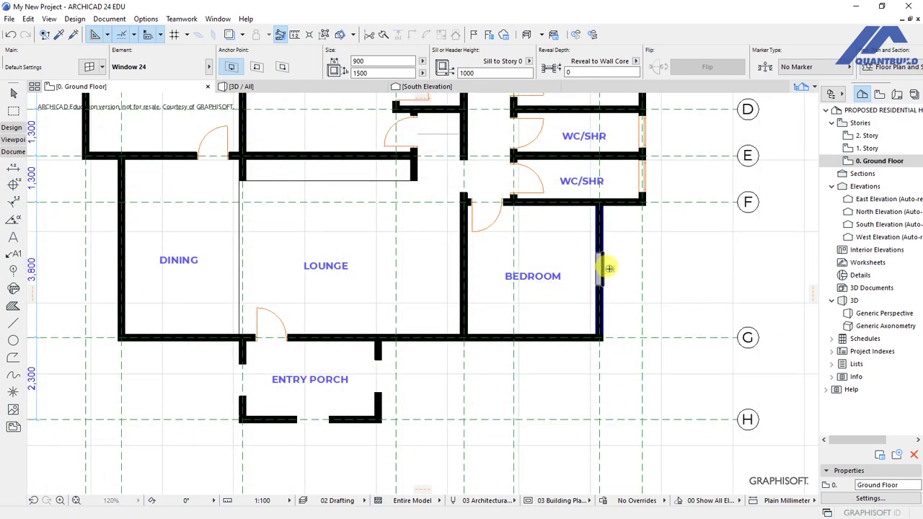
click(610, 268)
click(638, 267)
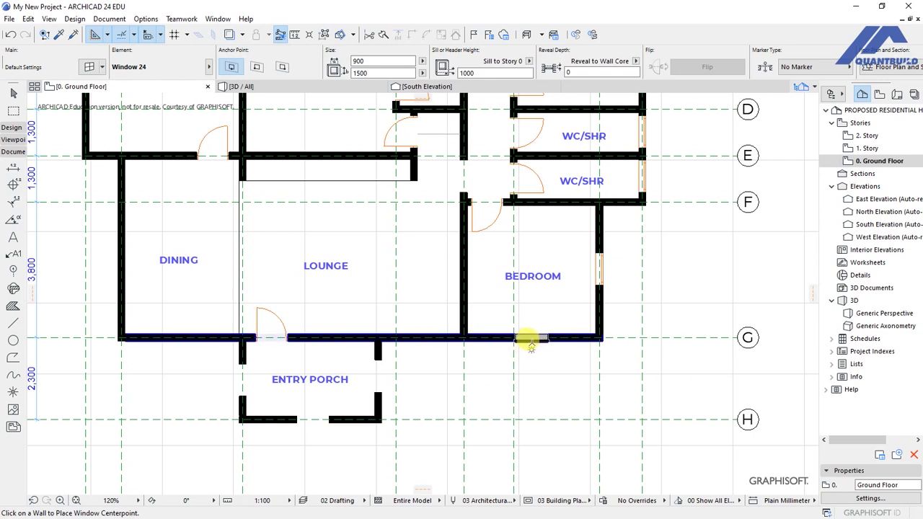
click(529, 341)
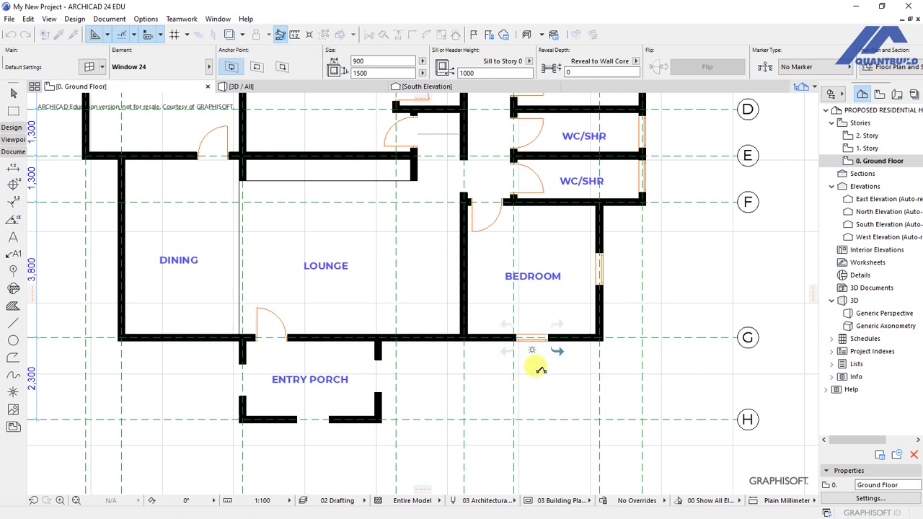
click(540, 370)
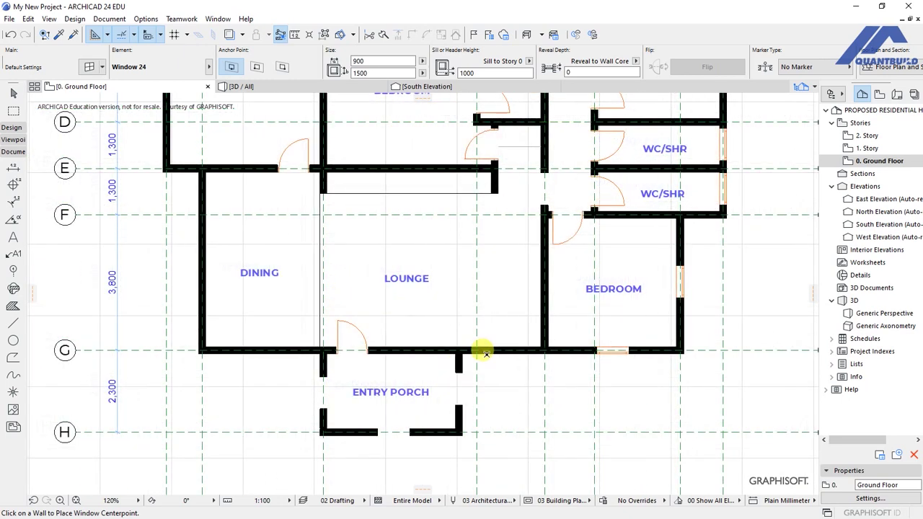
Place two lounge windows in the grid line G wall, one east of the entry porch and one between the entrance door and the porch's east wall.
click(502, 357)
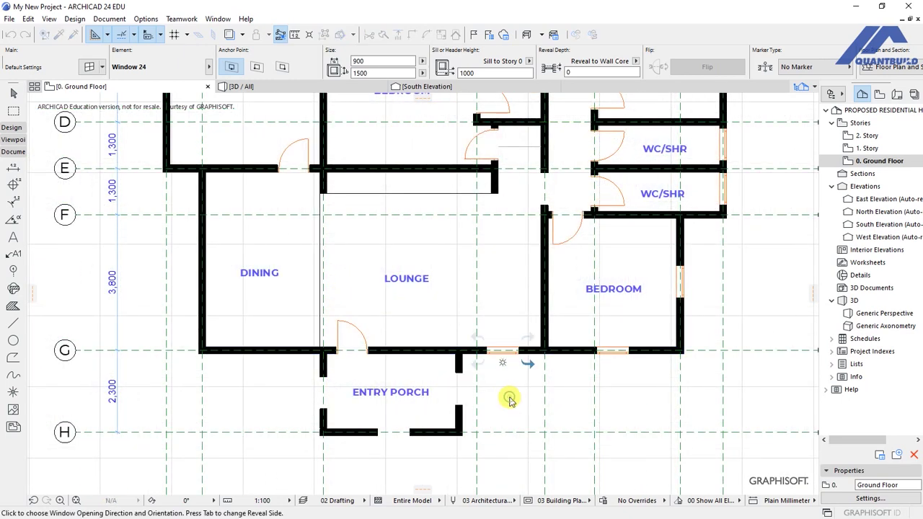
click(507, 395)
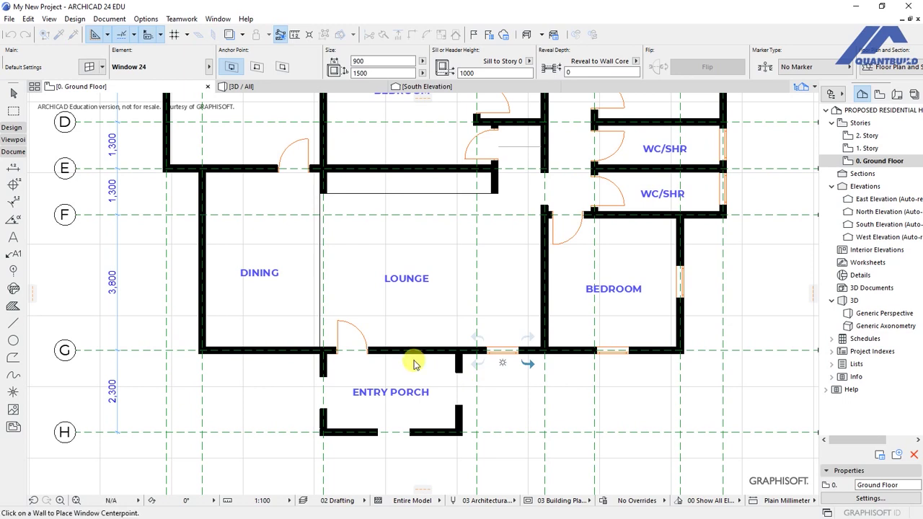
click(414, 353)
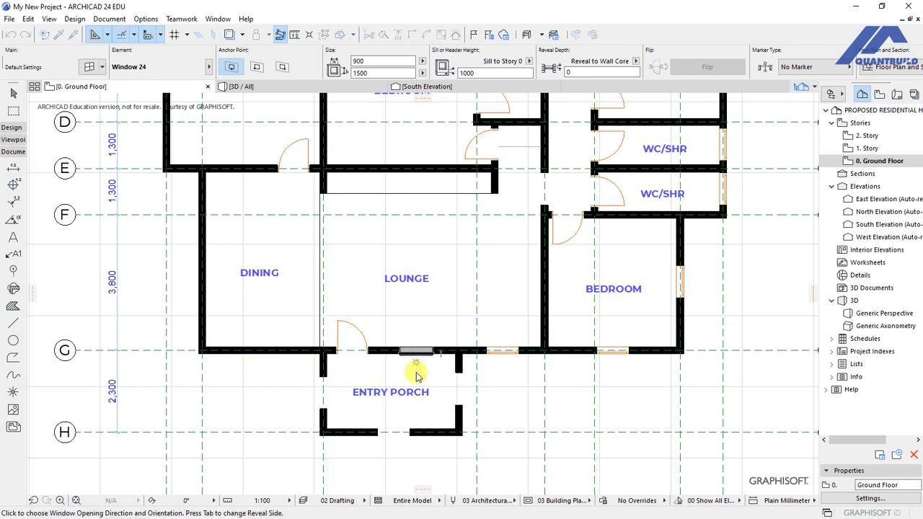
click(416, 372)
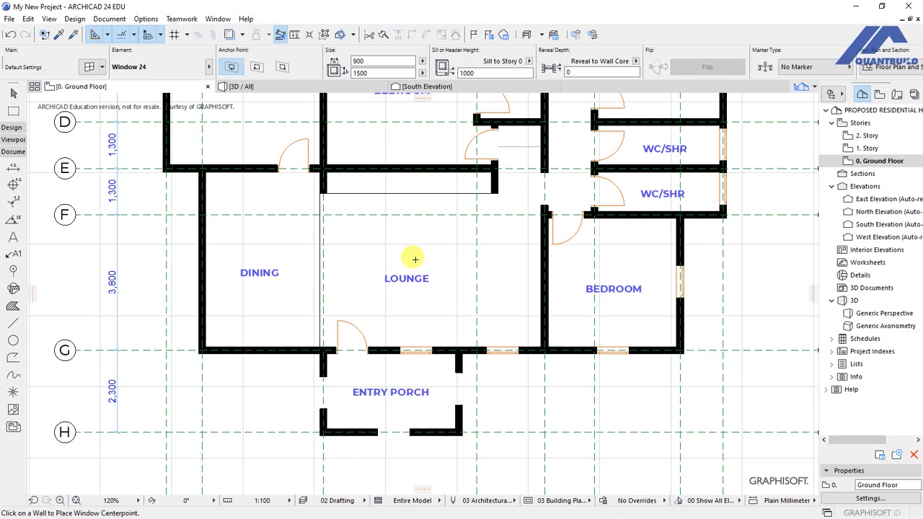
Place three windows in the dining room, one in its grid line G wall and two in its west wall.
click(262, 353)
click(264, 387)
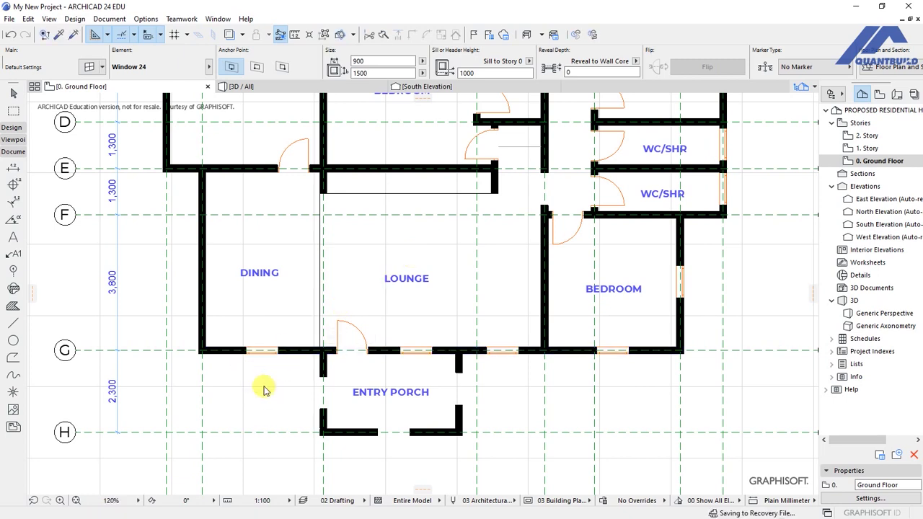
click(191, 307)
click(181, 308)
click(202, 220)
click(262, 228)
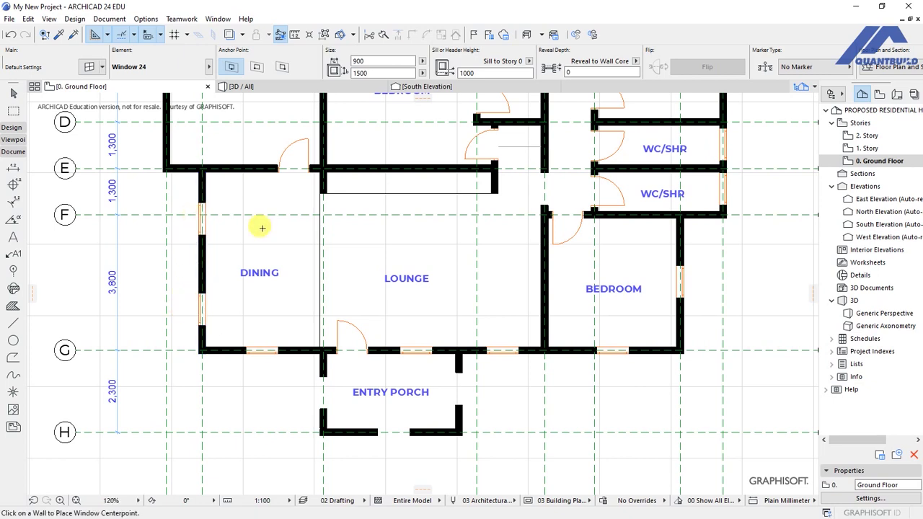
Place outward-facing windows in the grid line C wall for the kitchen, the master bedroom and its WC/SHR.
middle_drag(262, 228, 274, 367)
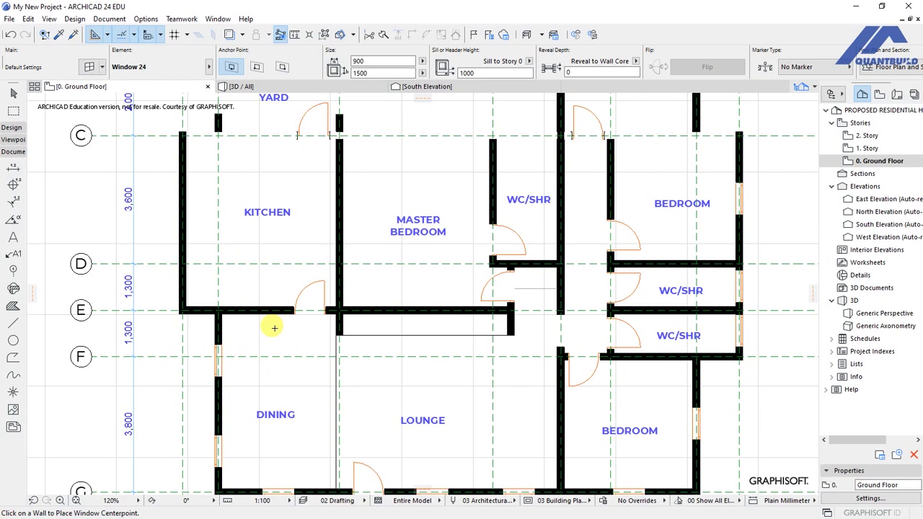
middle_drag(300, 201, 296, 343)
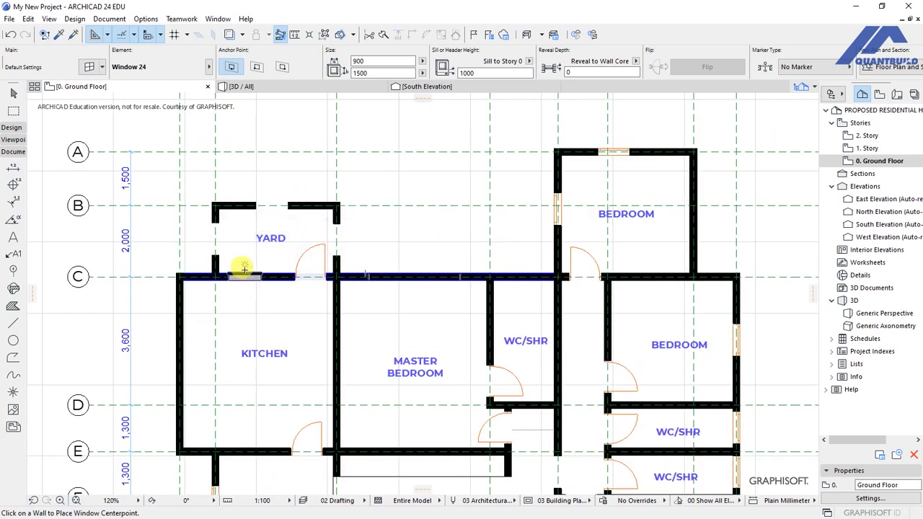
click(245, 270)
click(246, 249)
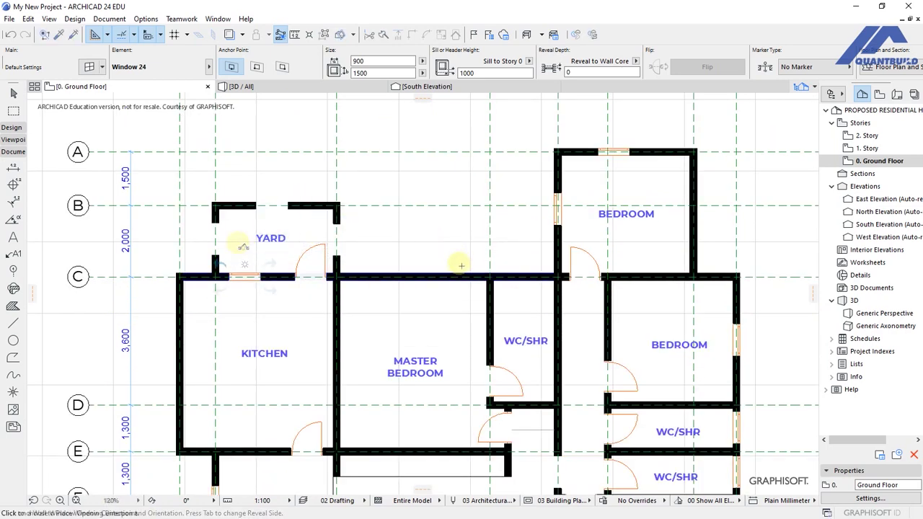
click(408, 274)
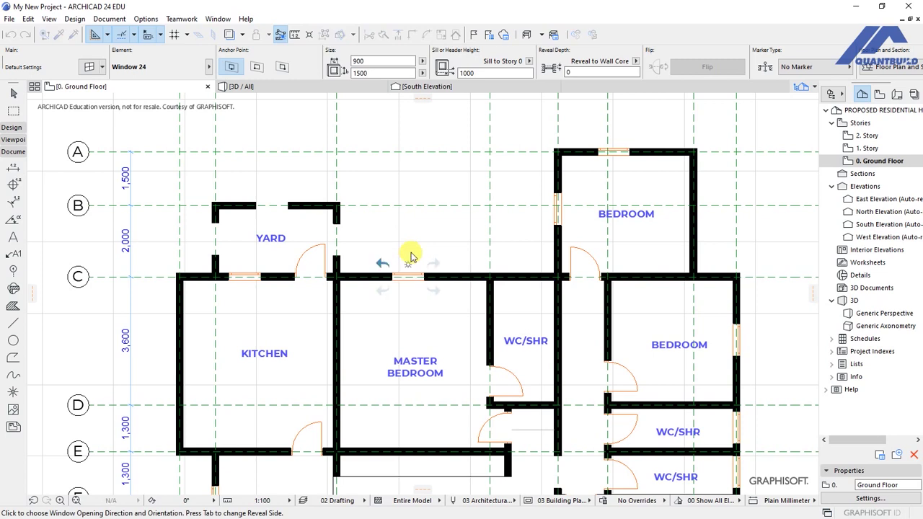
click(412, 257)
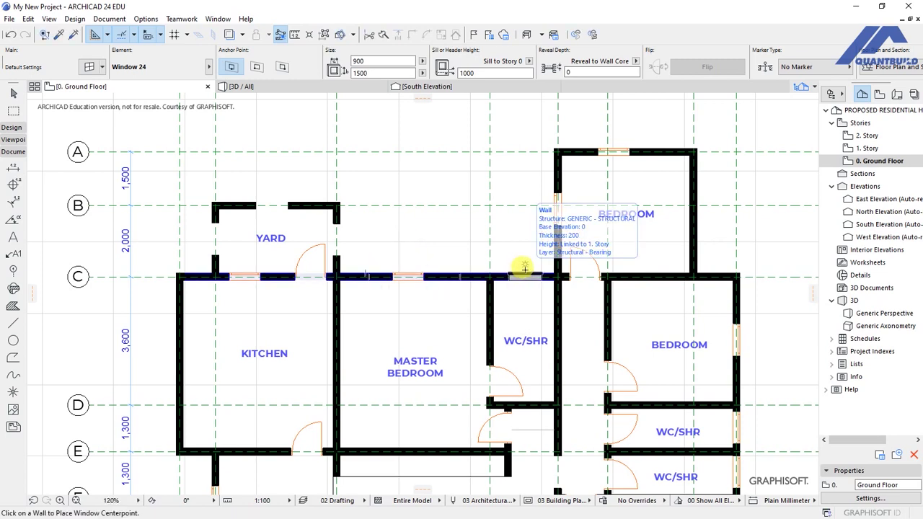
click(525, 268)
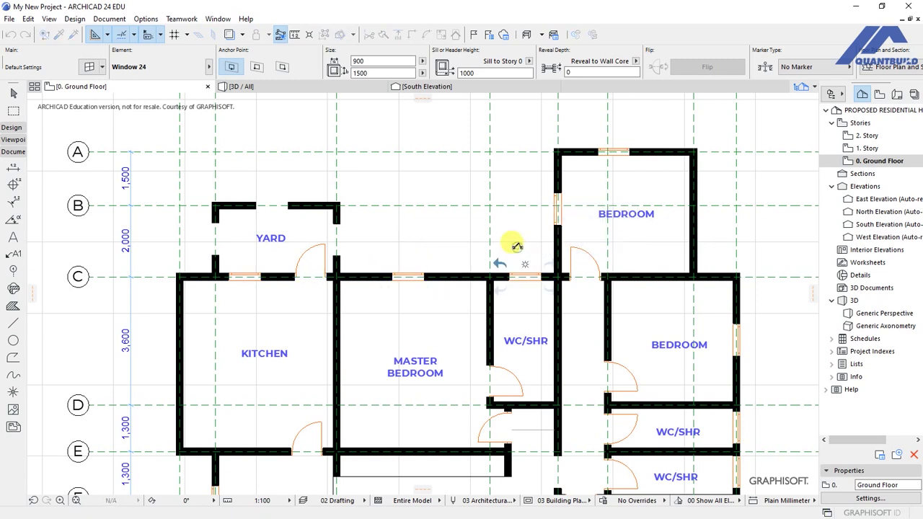
click(517, 251)
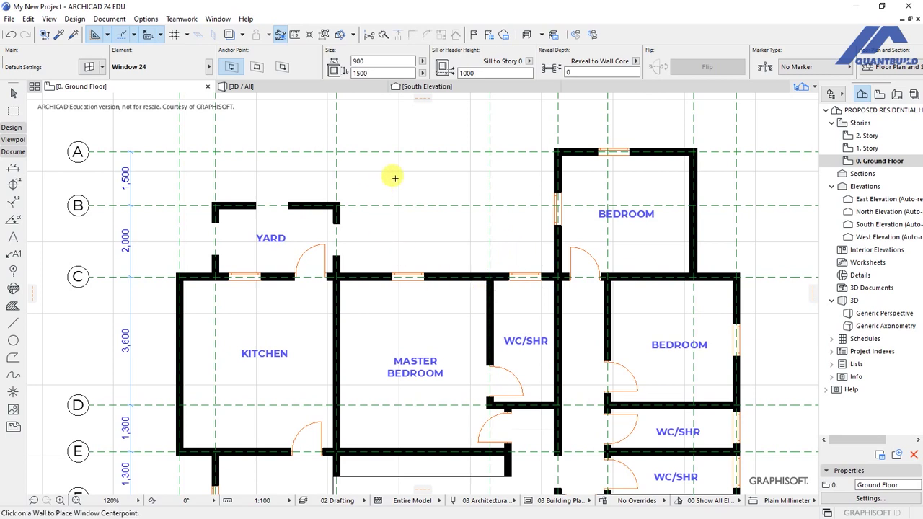
scroll(397, 175, down, 3)
middle_drag(410, 186, 448, 378)
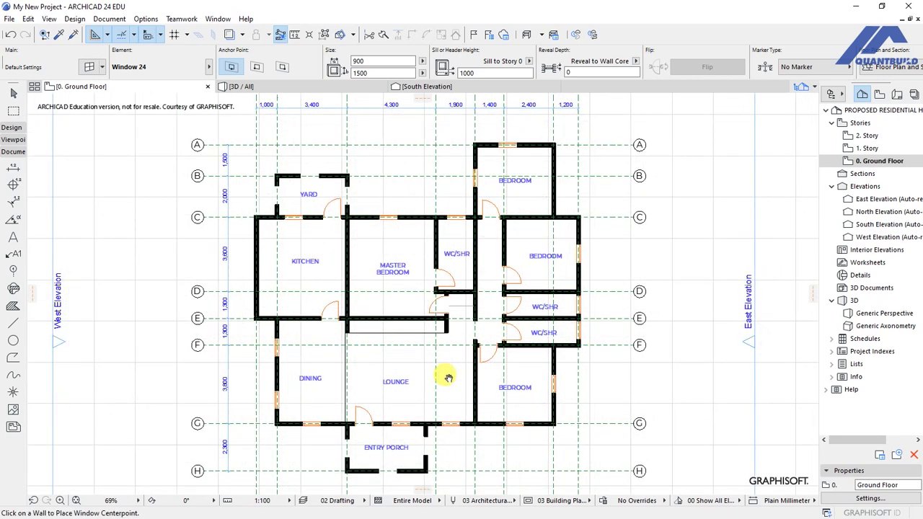